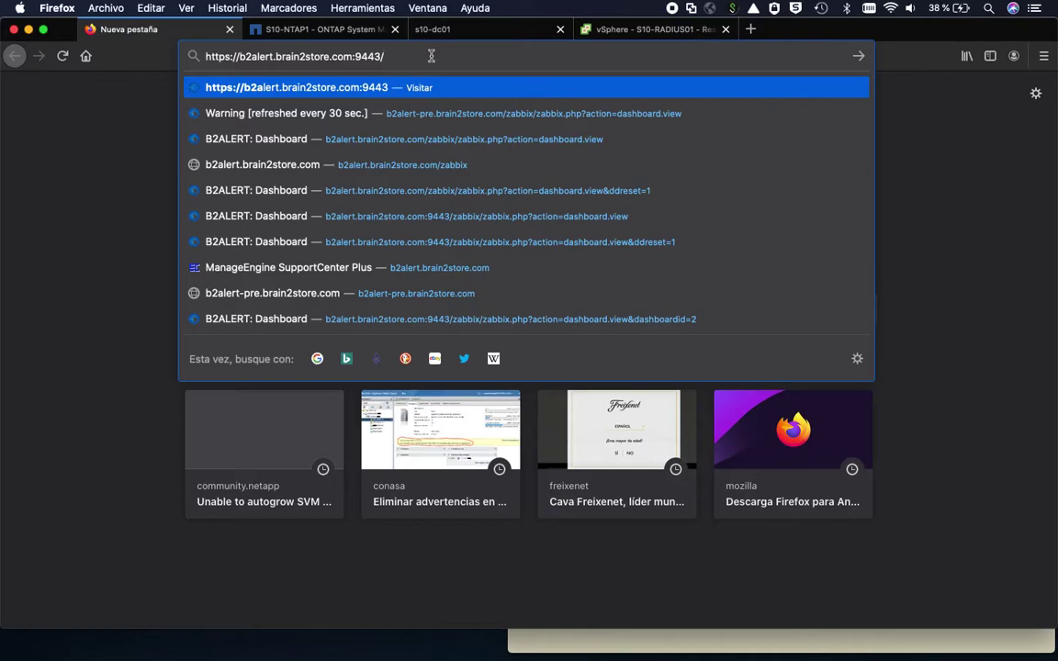
- Load b2alert.brain2store.com:9443 and accept the client certificate to reach the Zabbix sign-in page
key(Return)
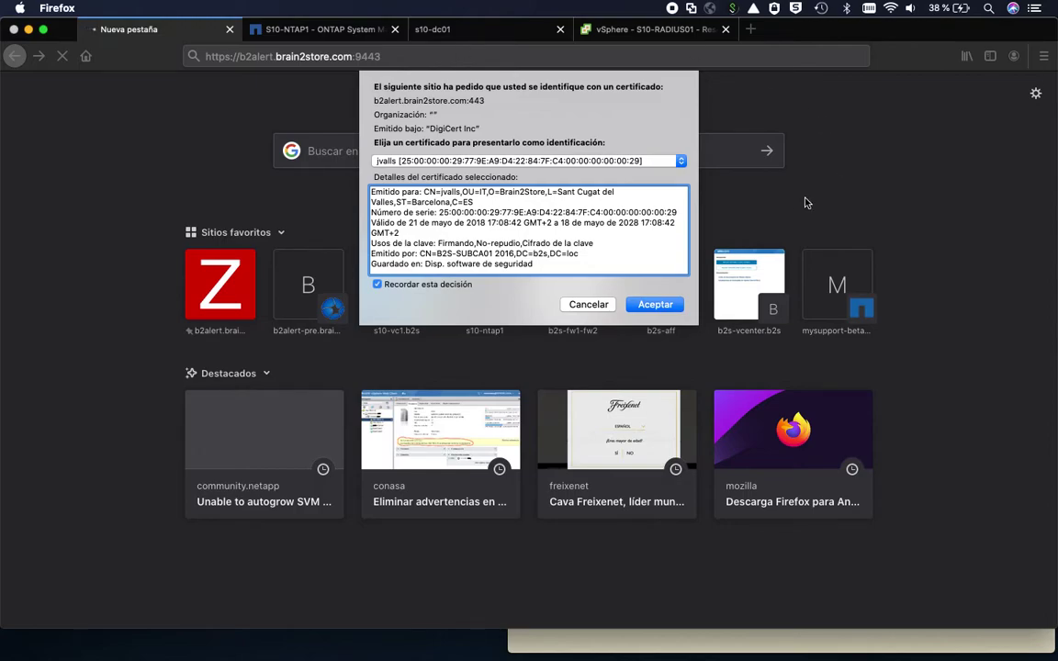
click(643, 306)
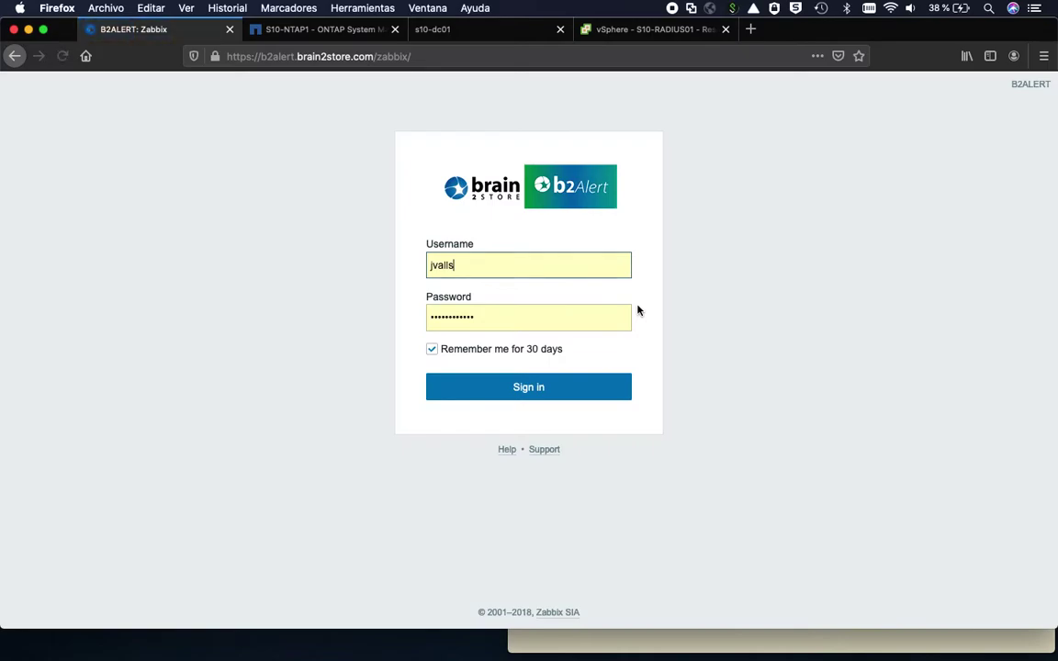
- Sign in to Zabbix as the demo user, entering the account password
double_click(445, 266)
text(demo)
key(Tab)
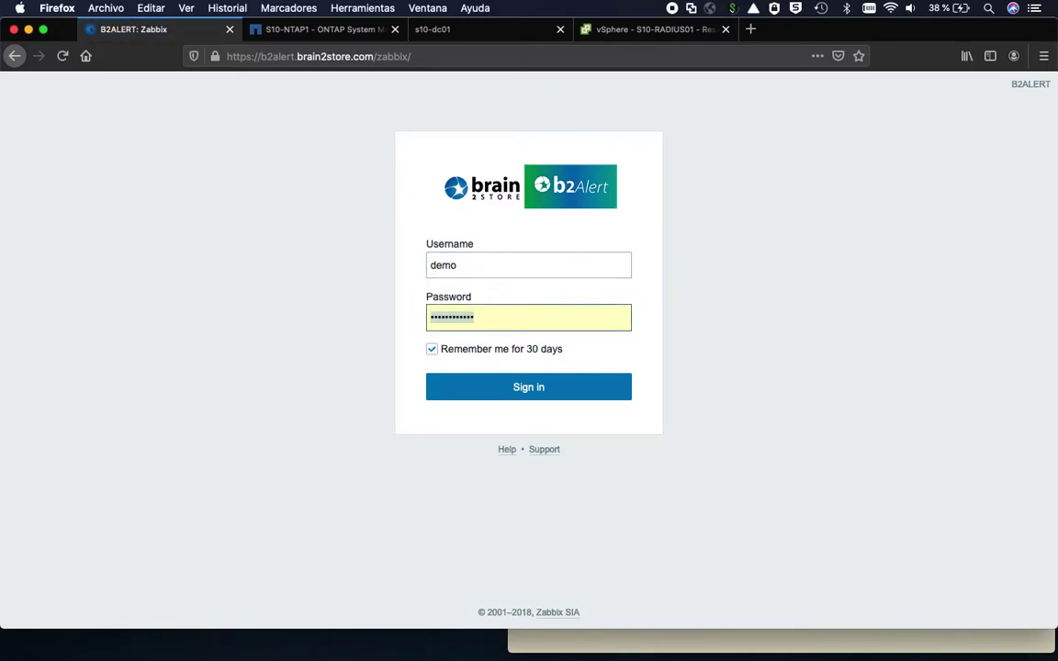
text(de)
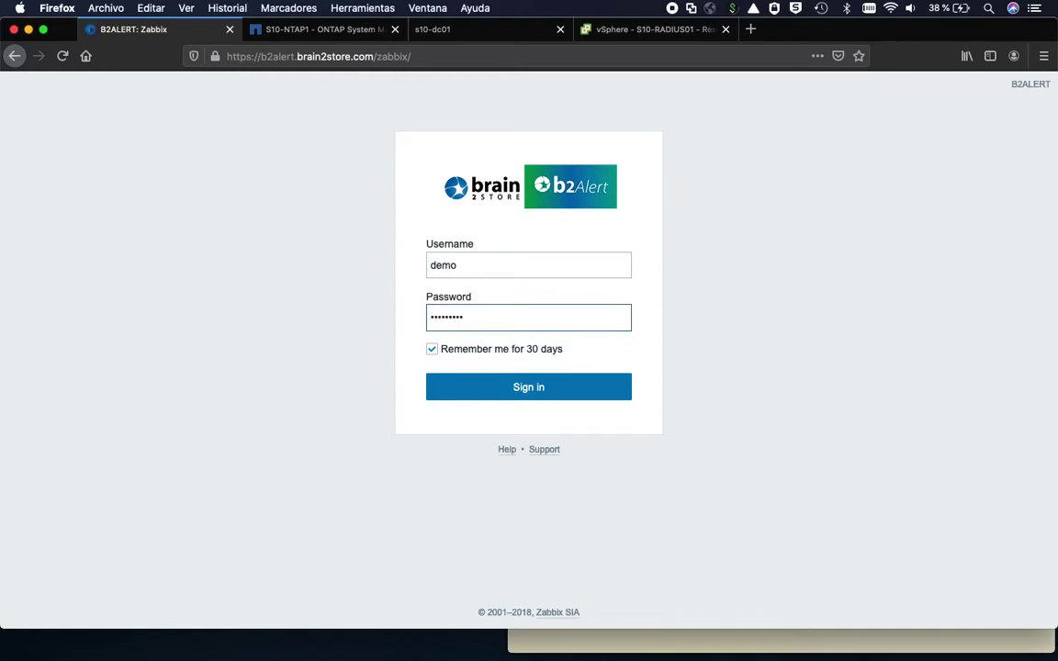
key(Return)
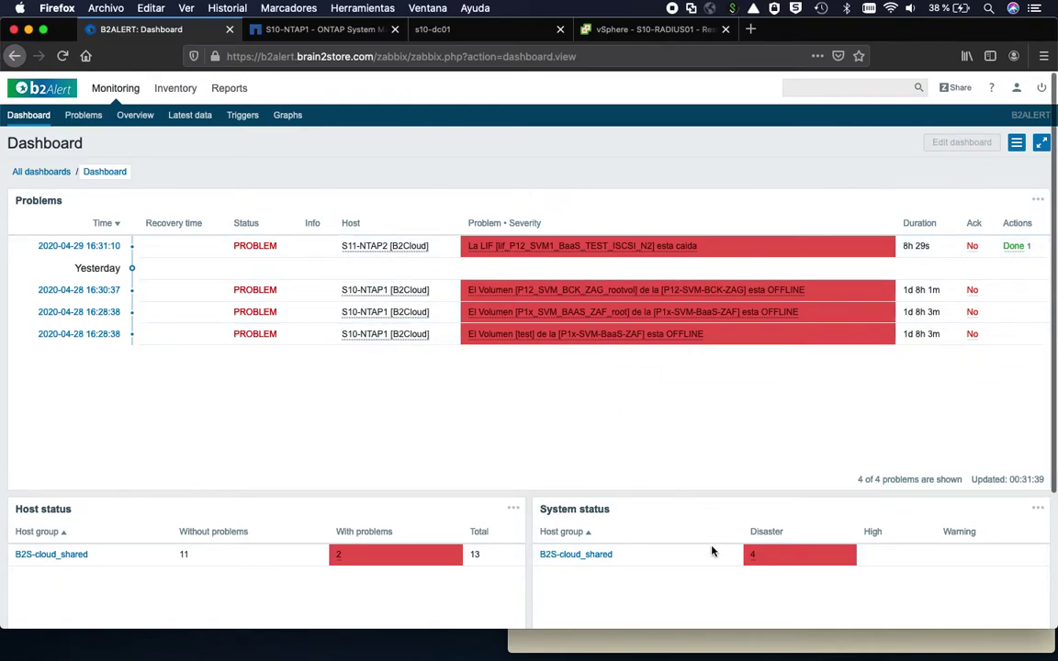
mouse_move(751, 564)
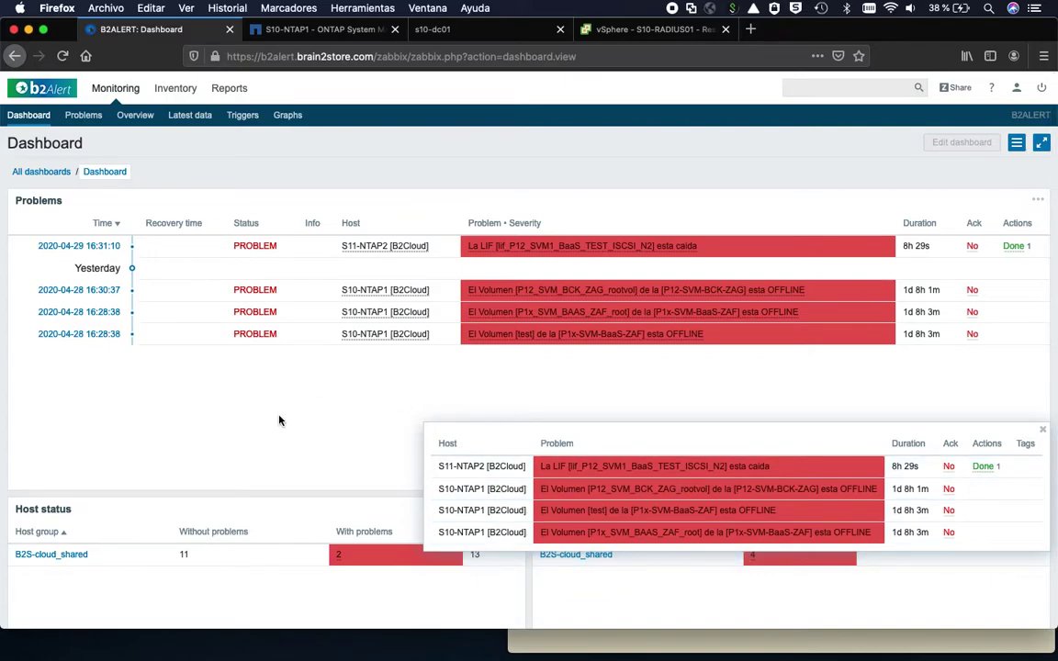
click(1042, 430)
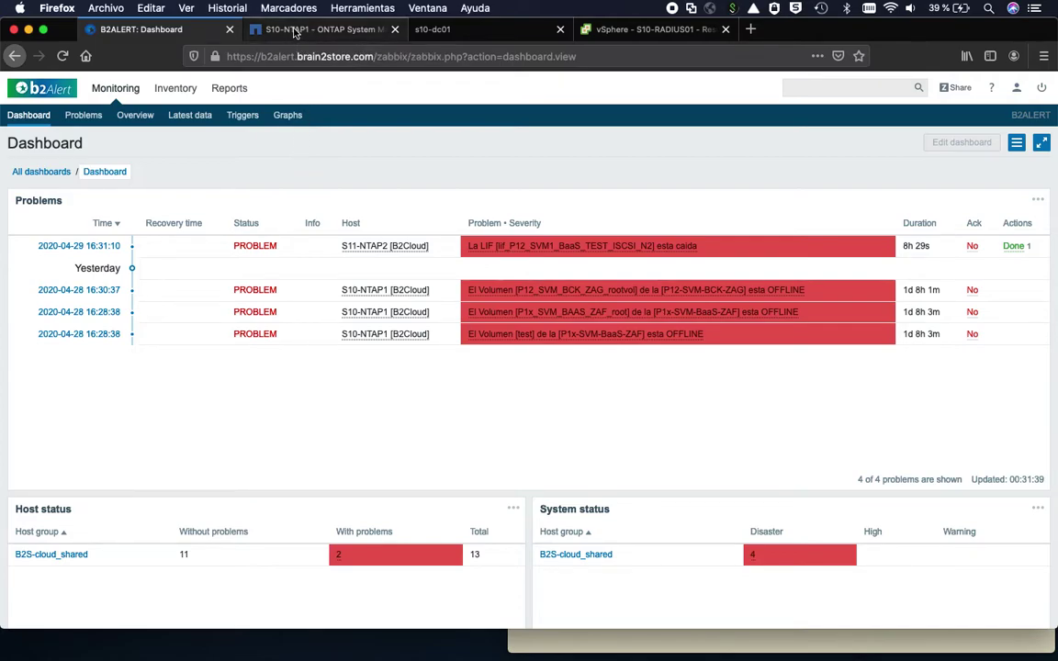
- Show the S10-NTAP1 Volumes list and open More Actions for volDS_NFS_ISOs
click(294, 29)
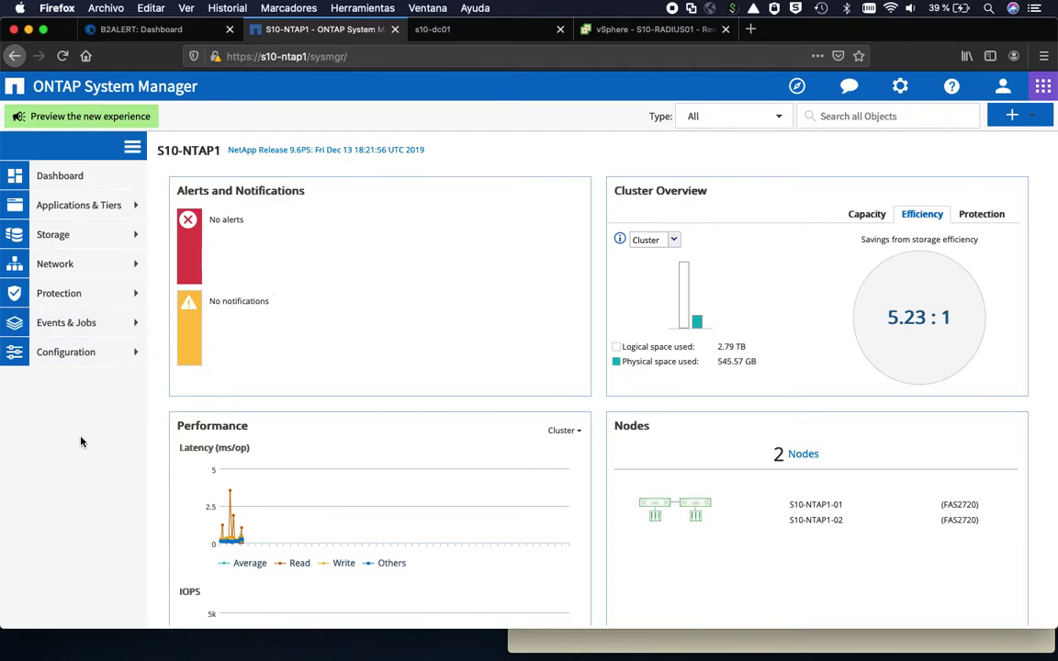
click(55, 236)
click(64, 361)
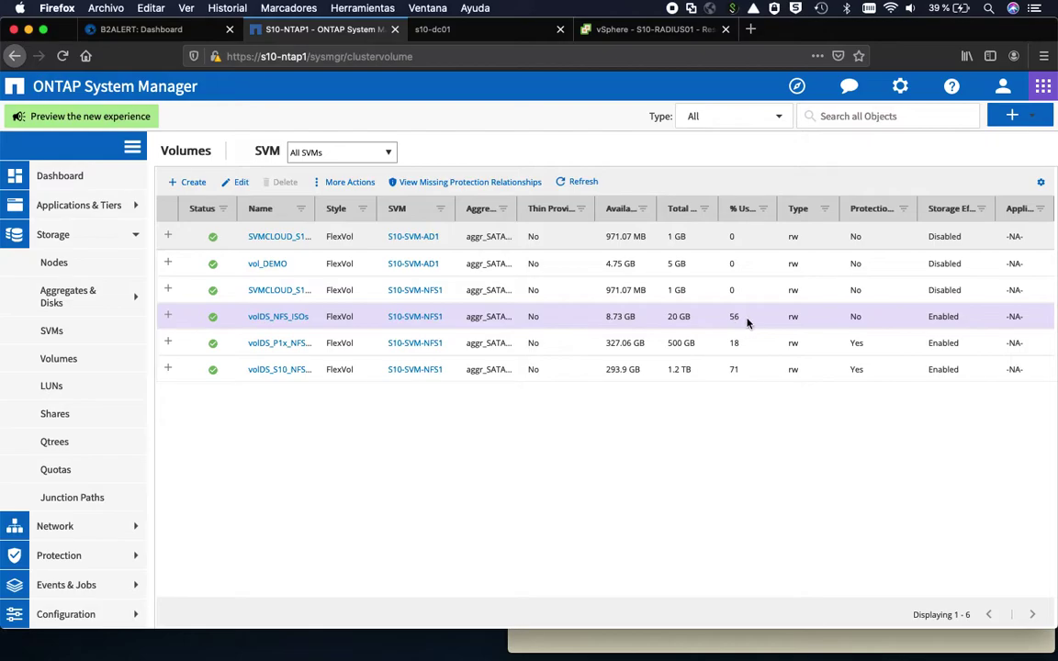
click(346, 181)
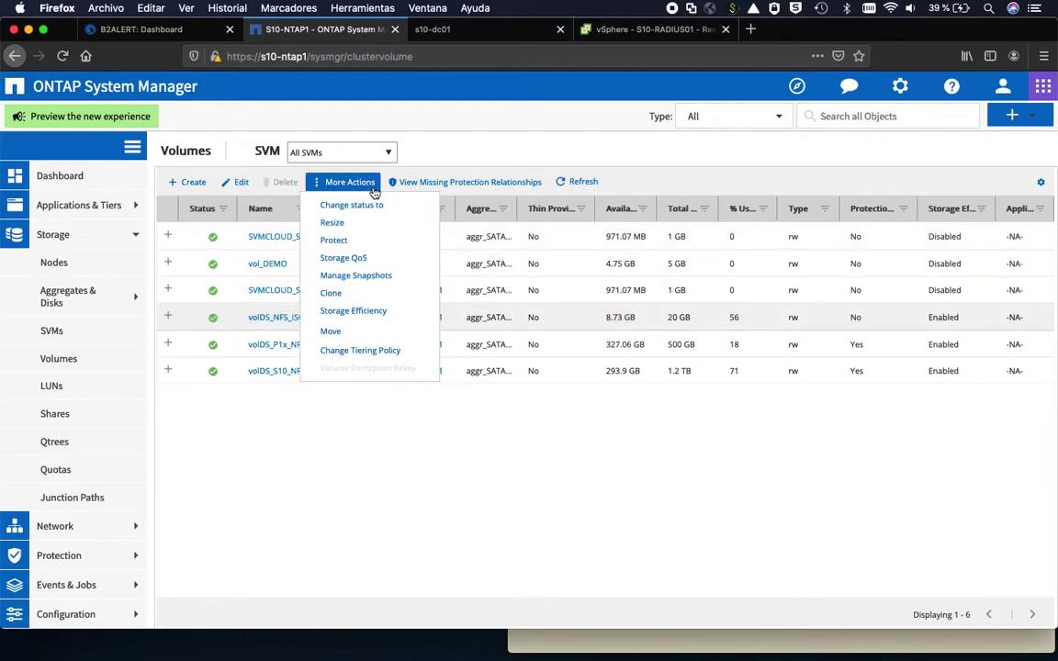
- Resize volDS_NFS_ISOs from 20 GB to 13 GB total capacity
click(331, 229)
click(744, 562)
double_click(666, 305)
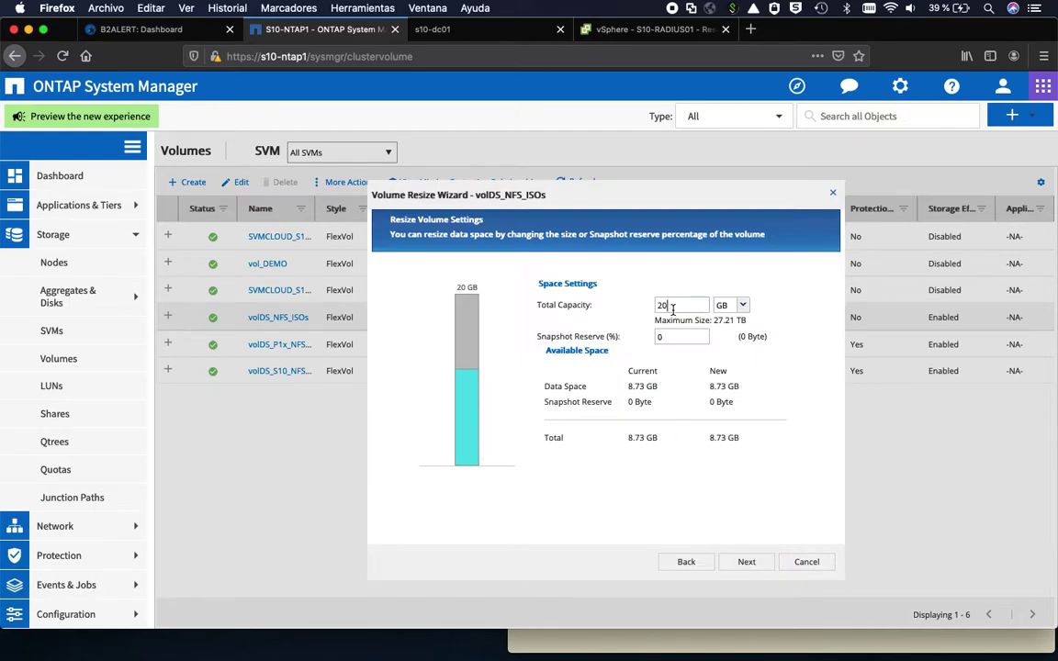
text(13)
click(747, 562)
click(747, 563)
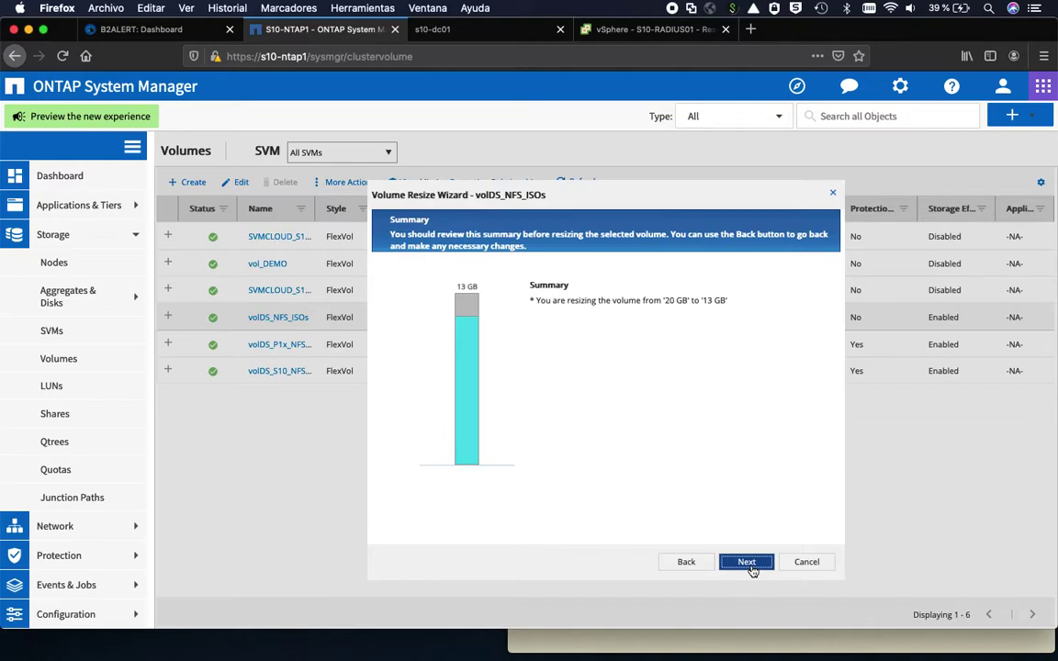
click(750, 562)
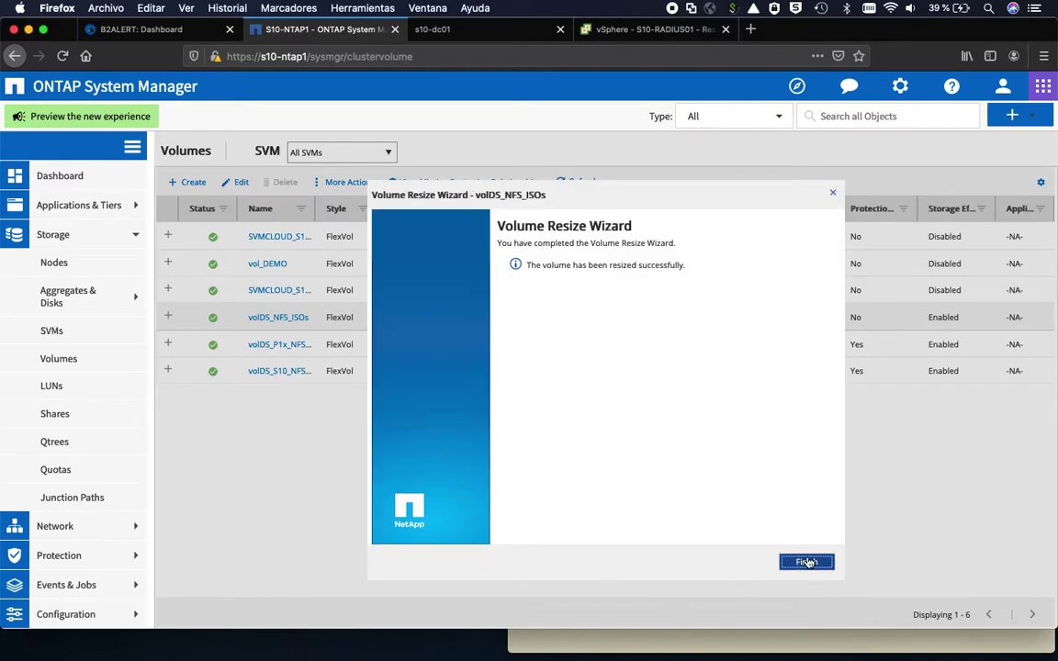
click(804, 562)
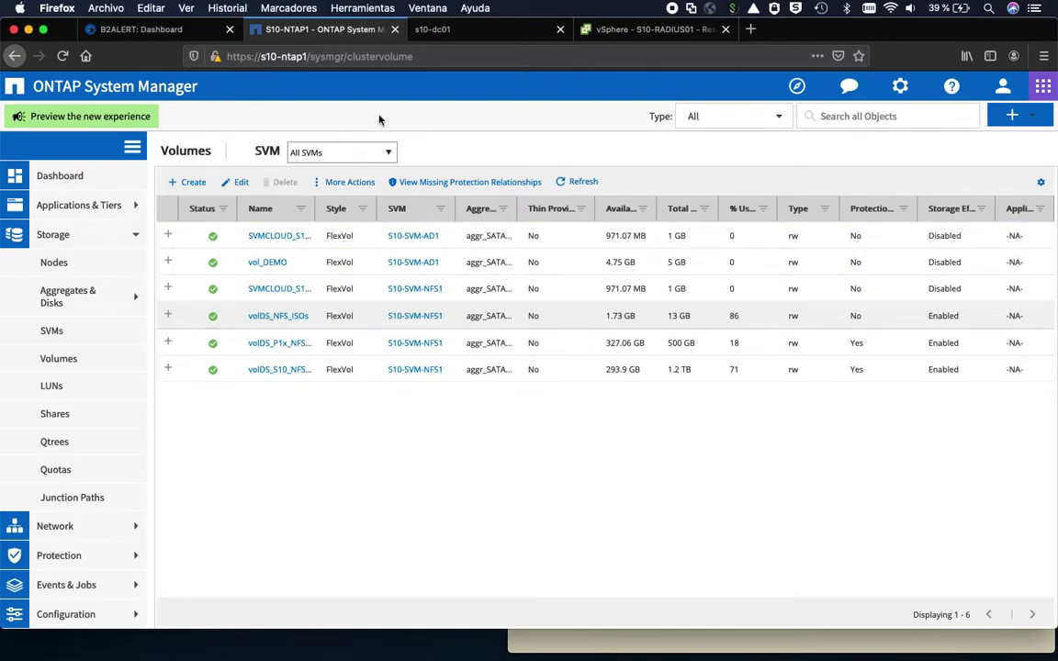
click(455, 34)
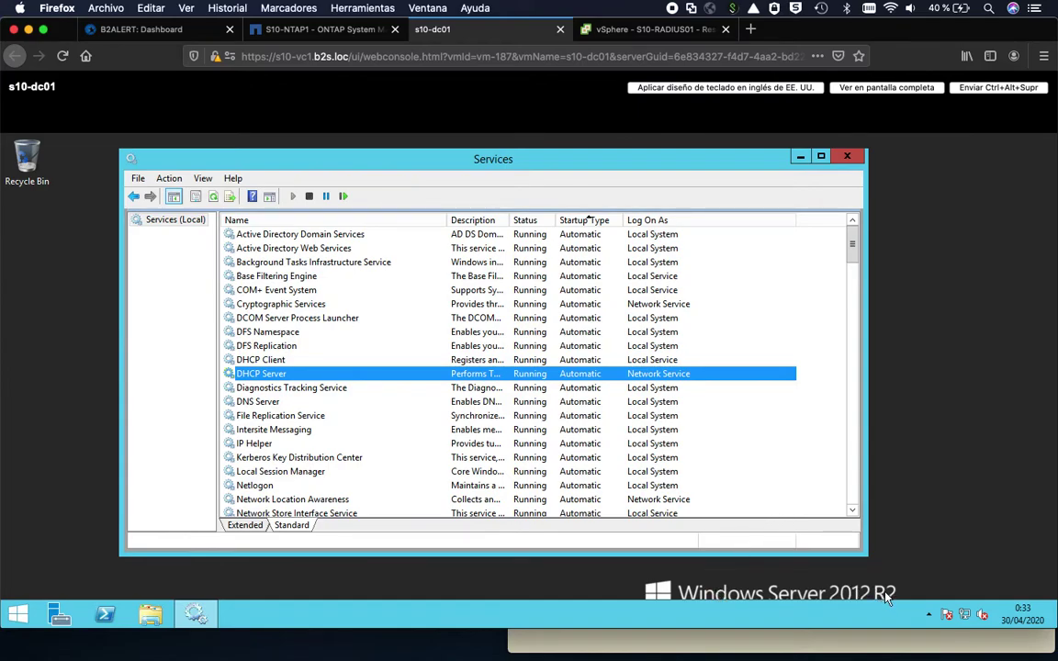
- Stop the DHCP Server service in the s10-dc01 Services list
click(249, 361)
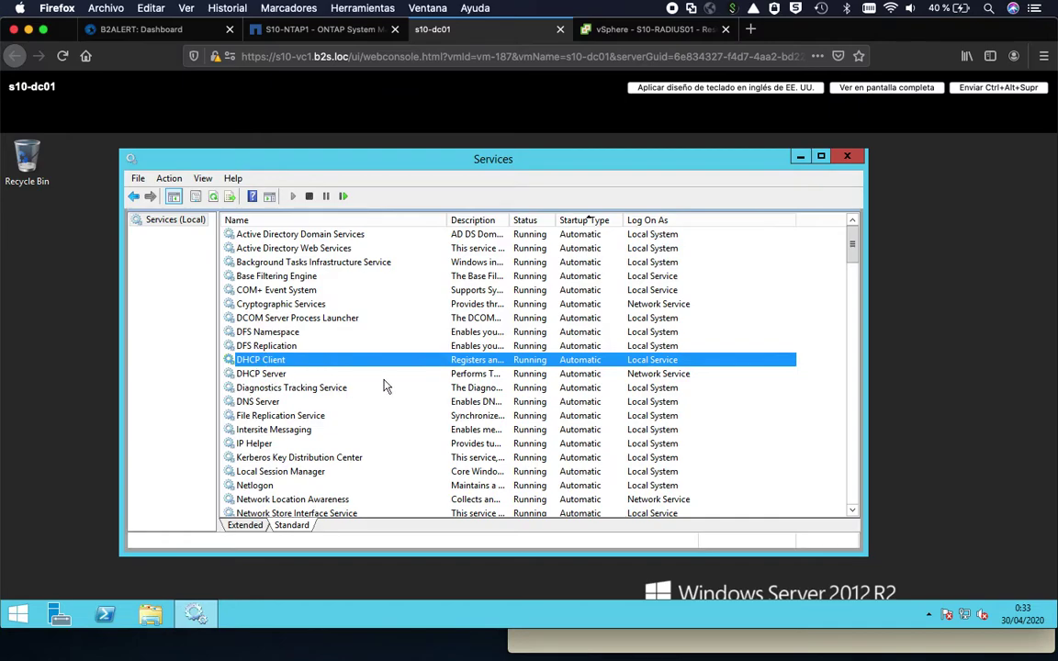
click(264, 378)
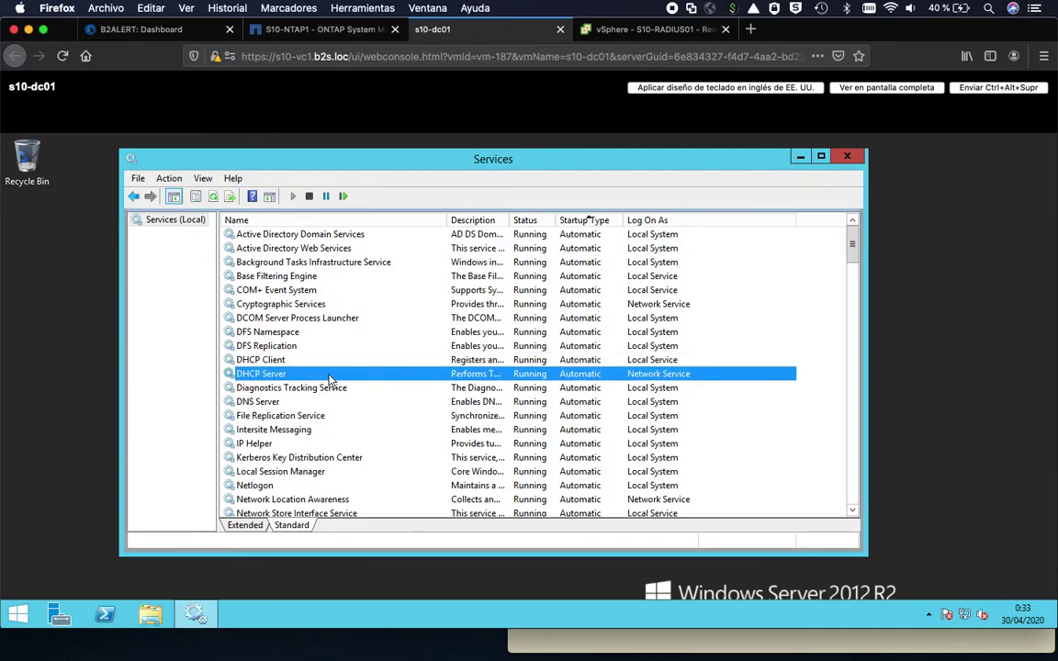
click(311, 197)
click(604, 31)
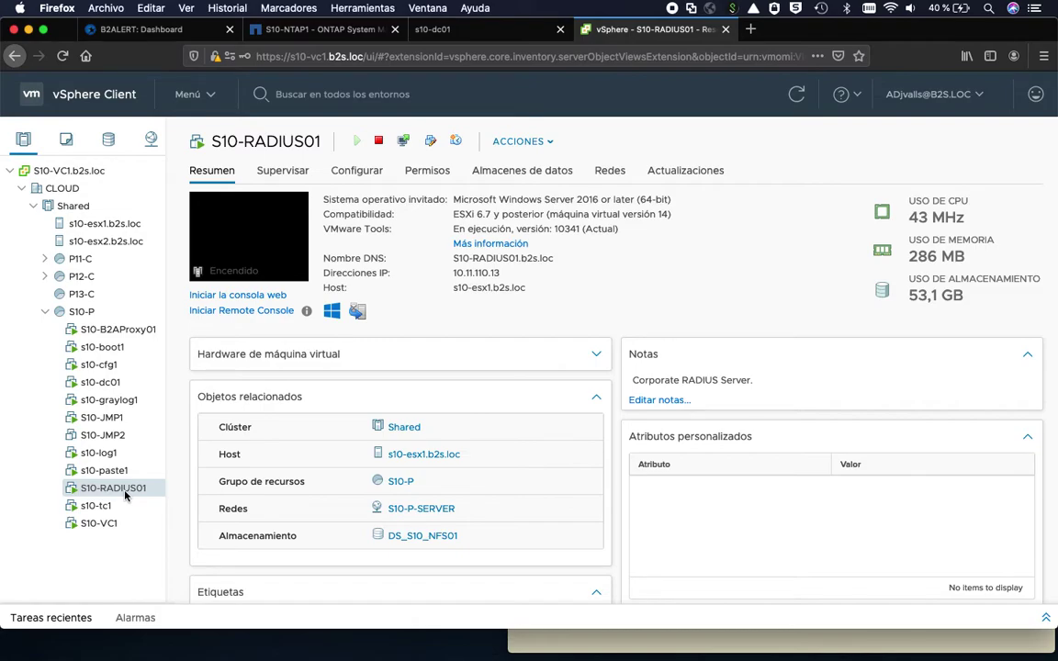
- Ping s10-radius01 from the terminal to confirm it responds
key(super+Tab)
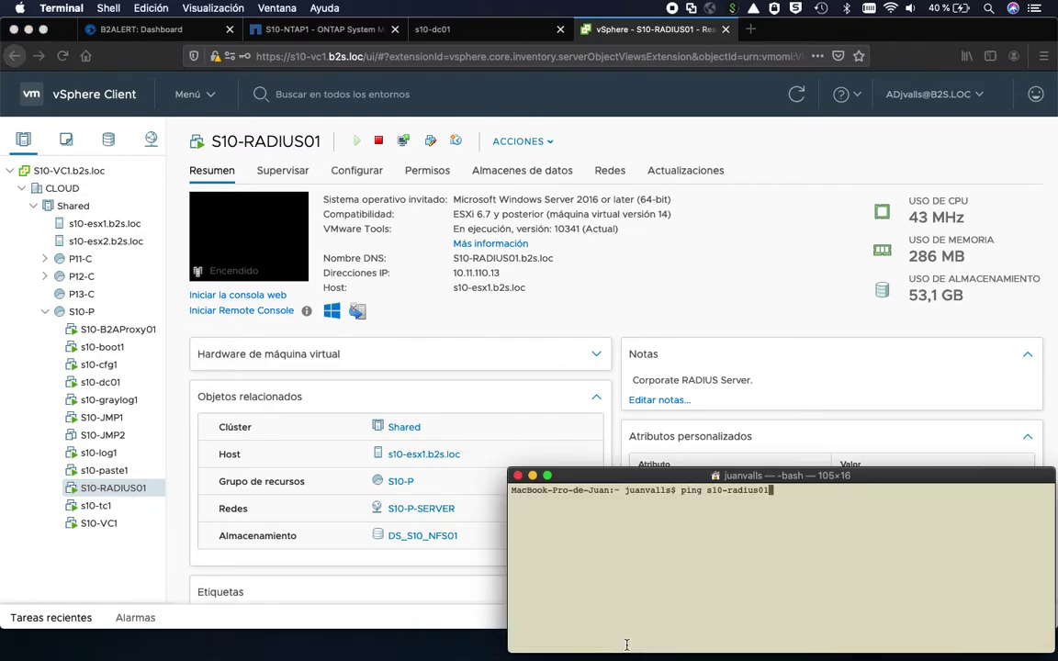
key(Return)
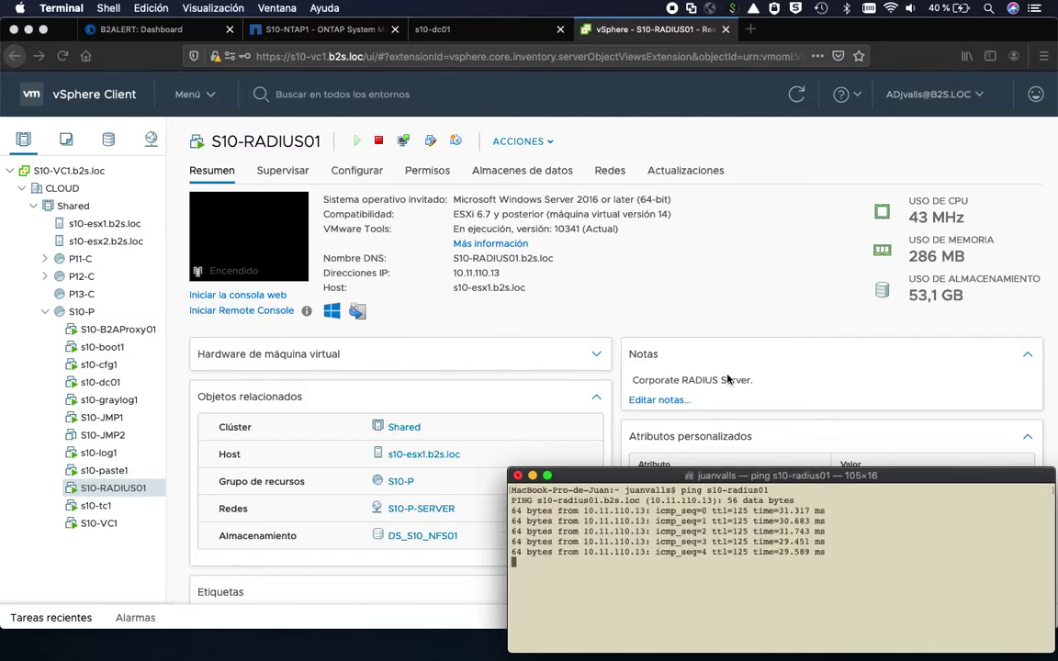
click(732, 335)
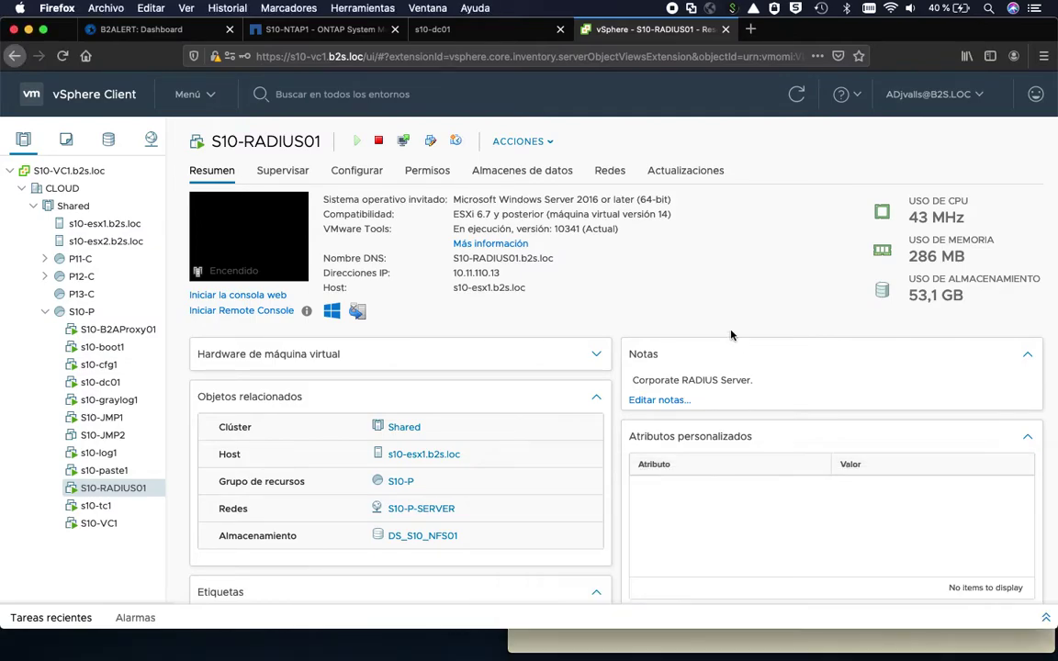
- Disconnect S10-RADIUS01's Network adapter 1 and confirm the ping now times out
click(553, 143)
click(603, 464)
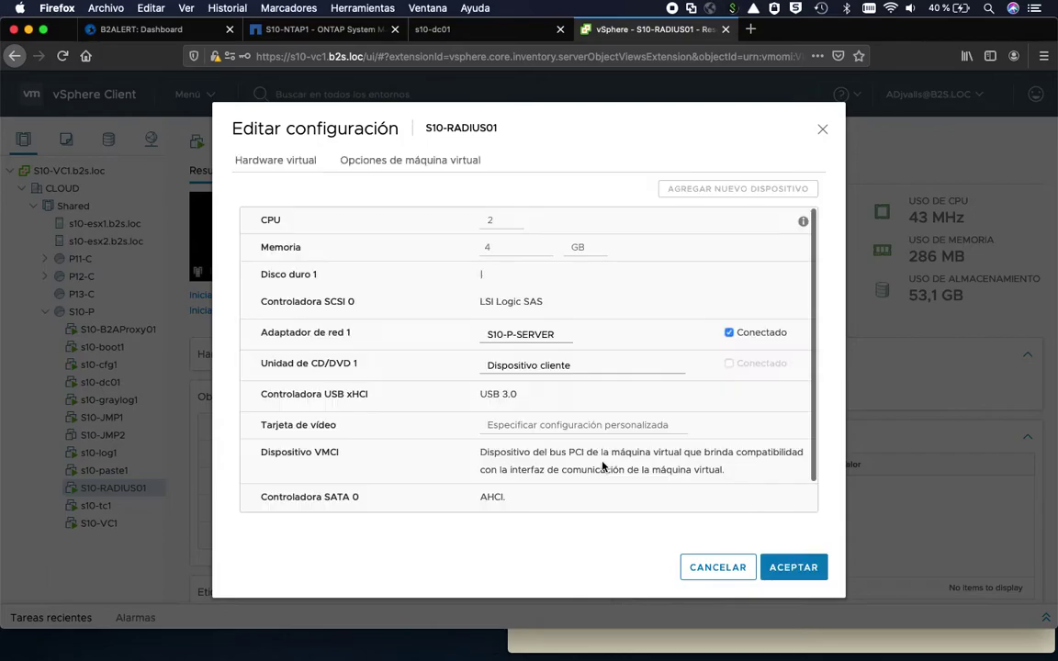
click(730, 334)
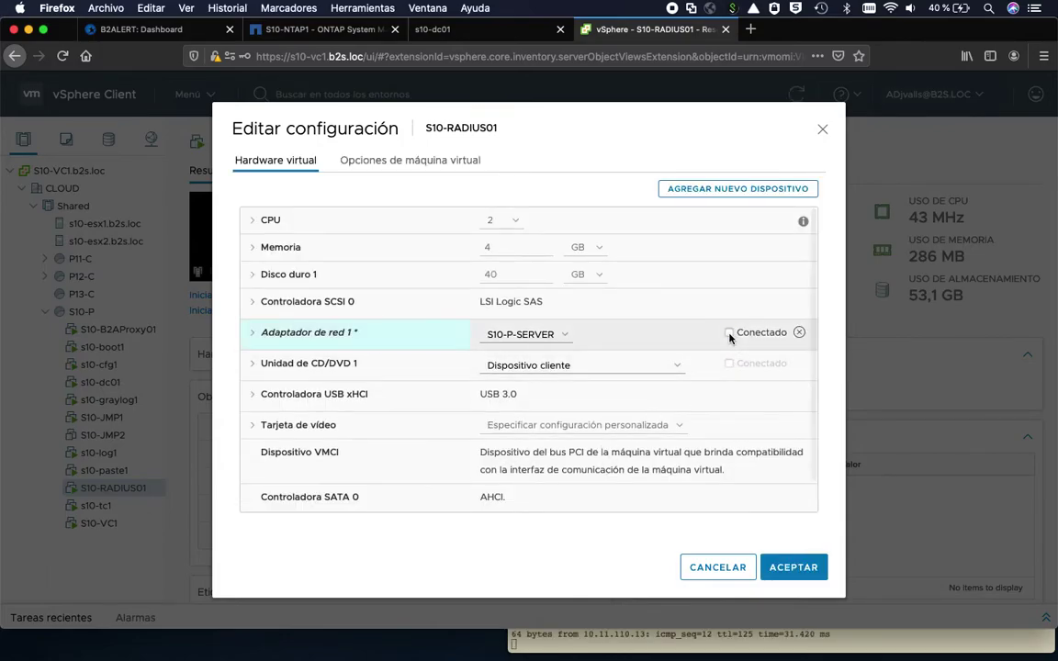
click(793, 567)
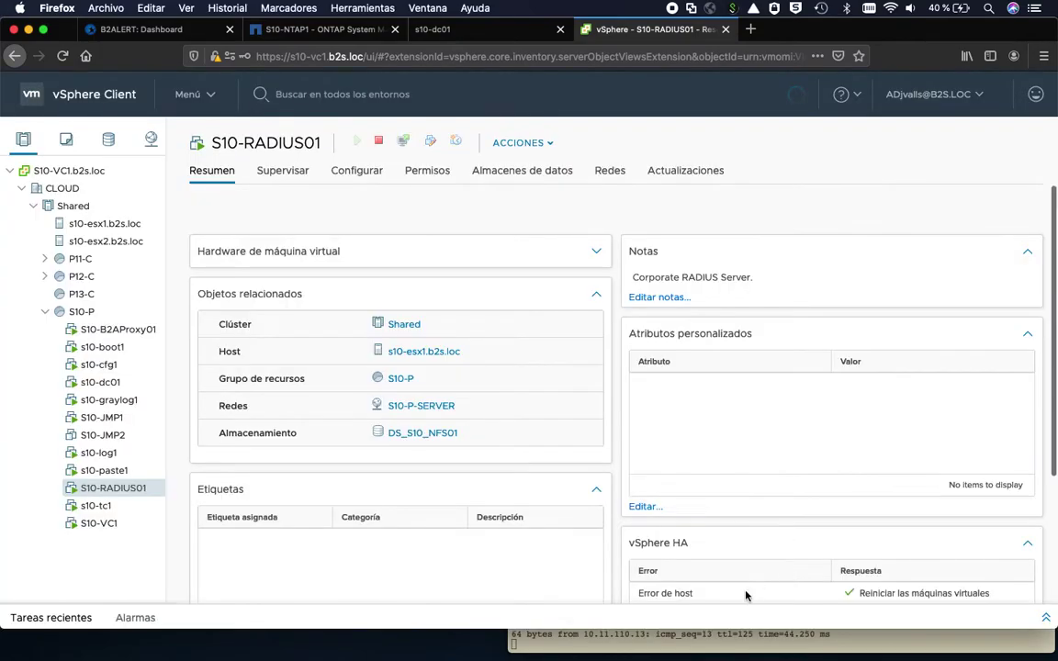
key(super+Tab)
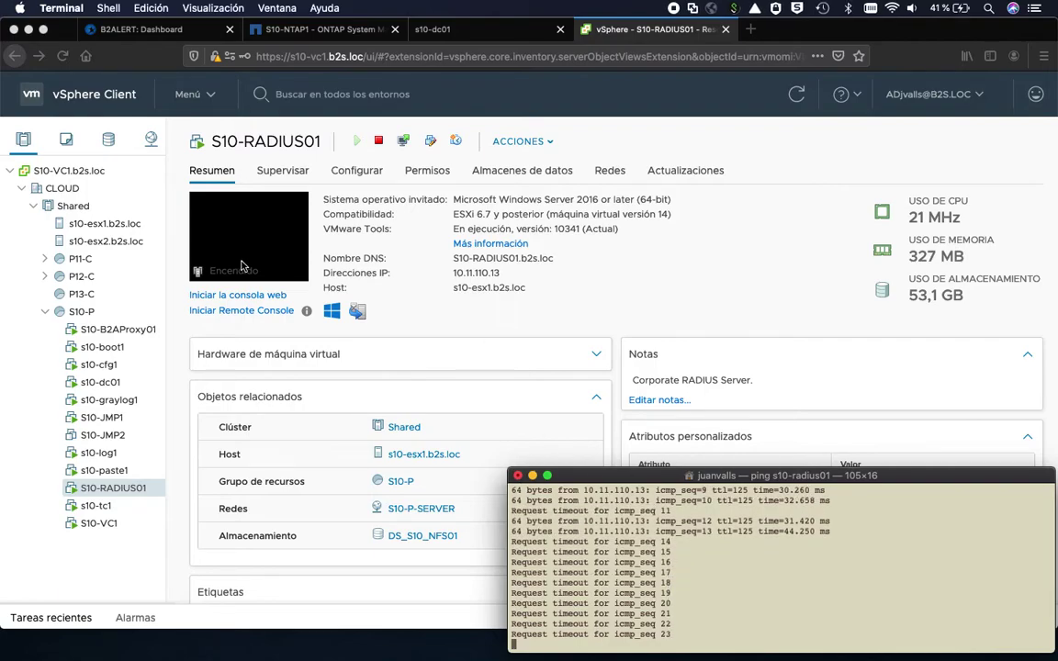
click(136, 31)
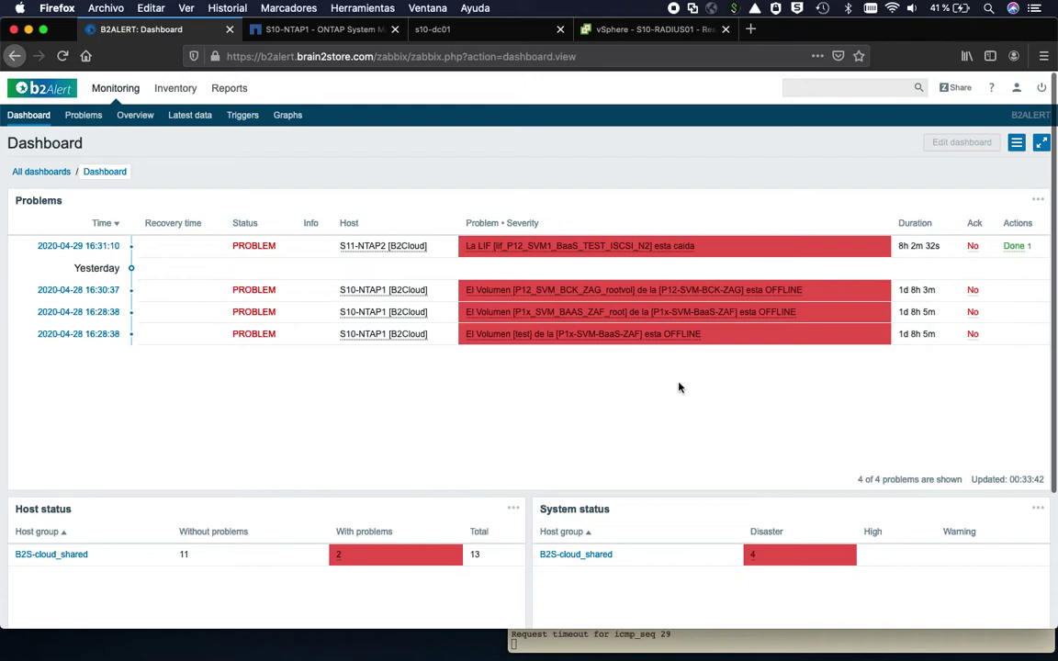
- Set both the Problems and System status widgets to a 10-second refresh interval
click(1038, 200)
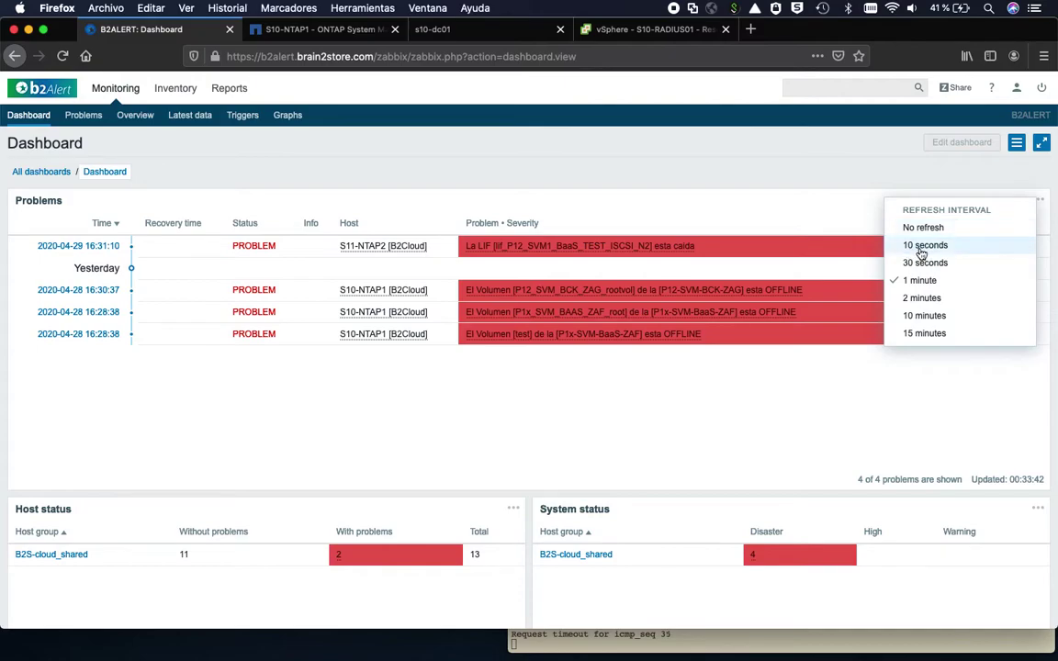
click(926, 245)
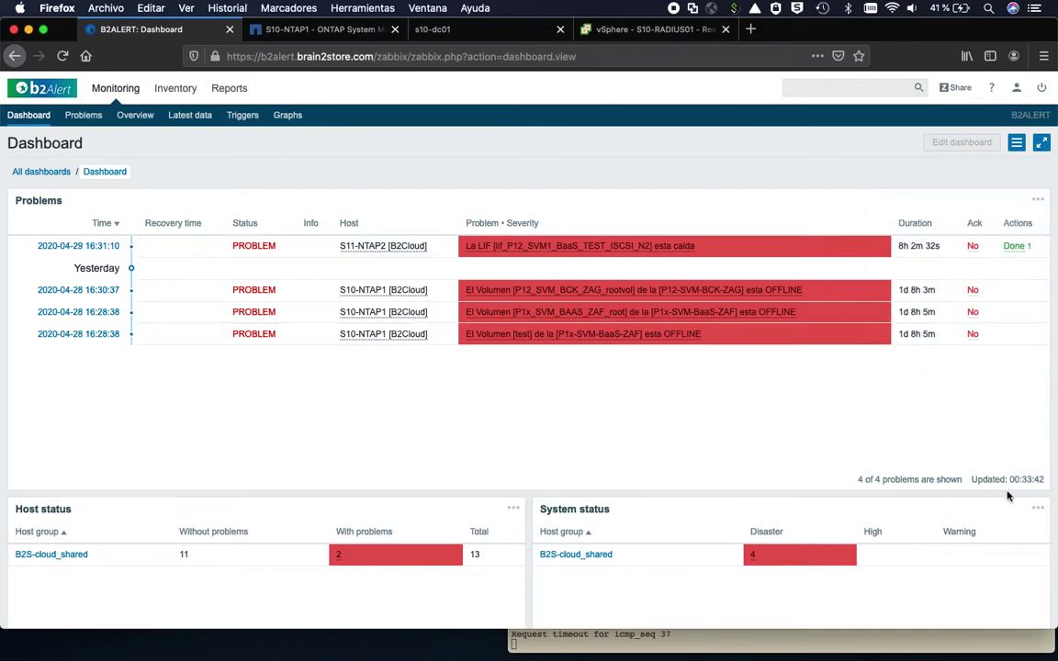
click(1038, 508)
click(957, 439)
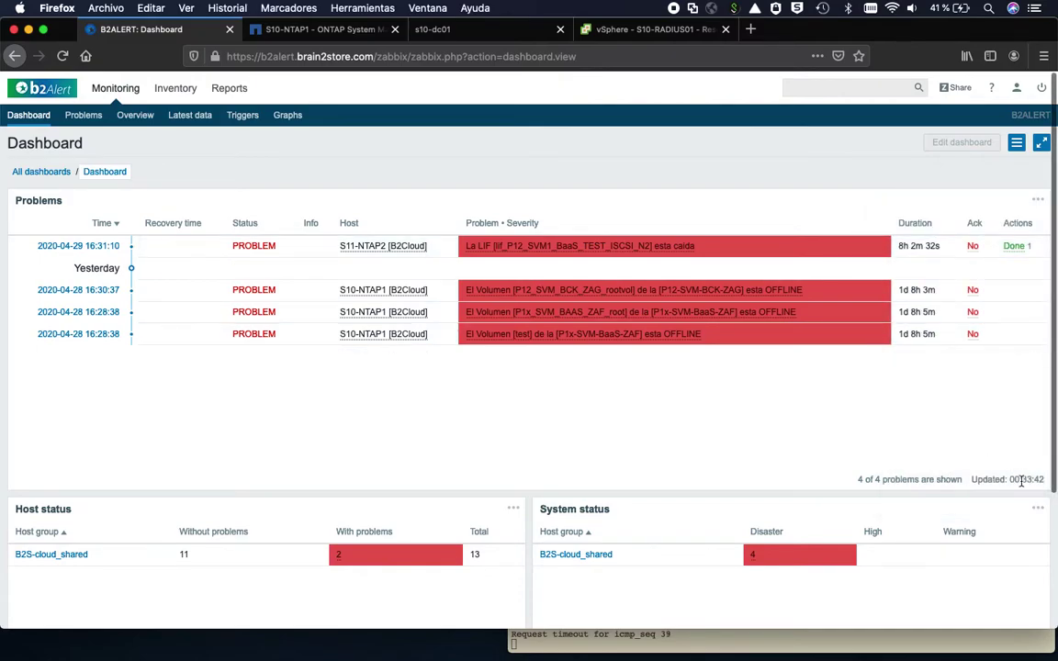
click(1037, 508)
click(923, 412)
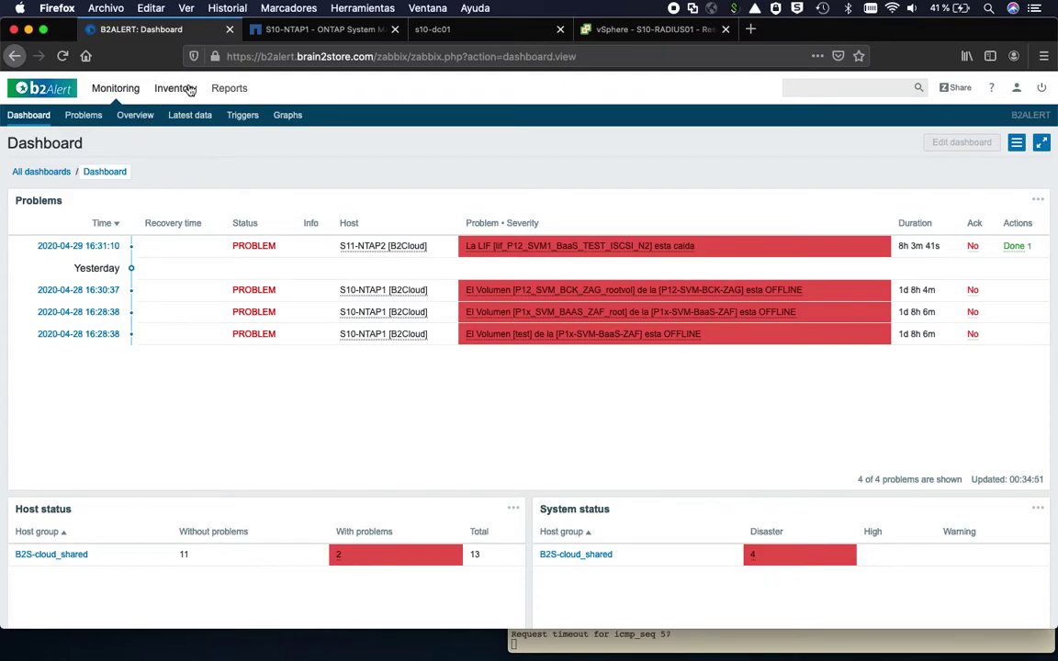
- Open Inventory > Hosts and highlight S10-NTAP1's NetApp release and S10-VC1's name and 6.7.0 version
mouse_move(188, 89)
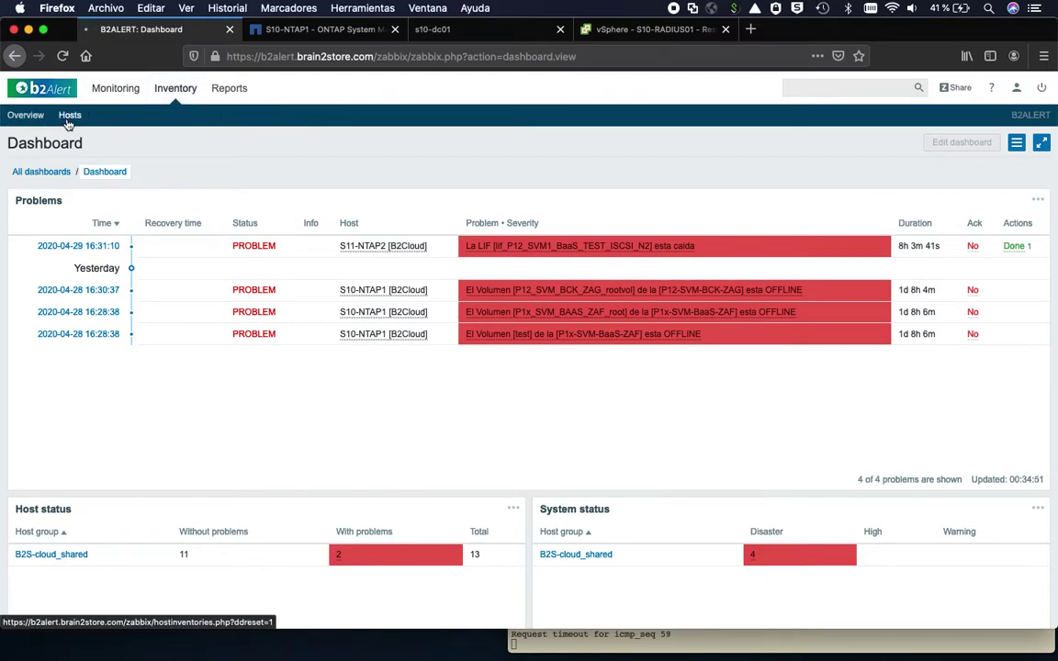
click(68, 122)
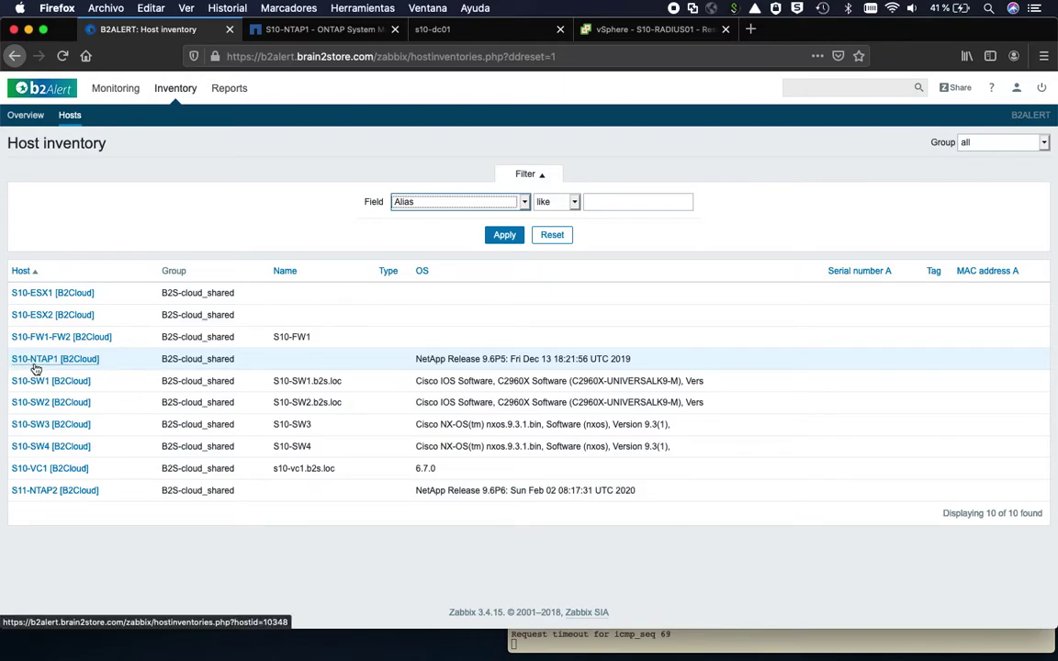
drag(416, 364, 510, 359)
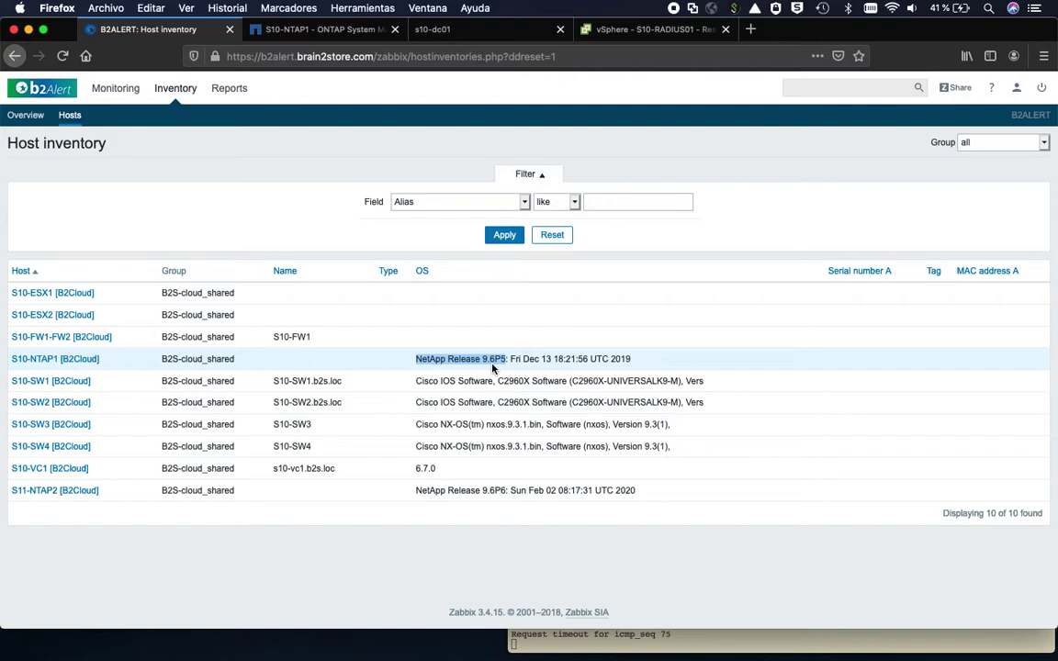
drag(275, 471, 336, 470)
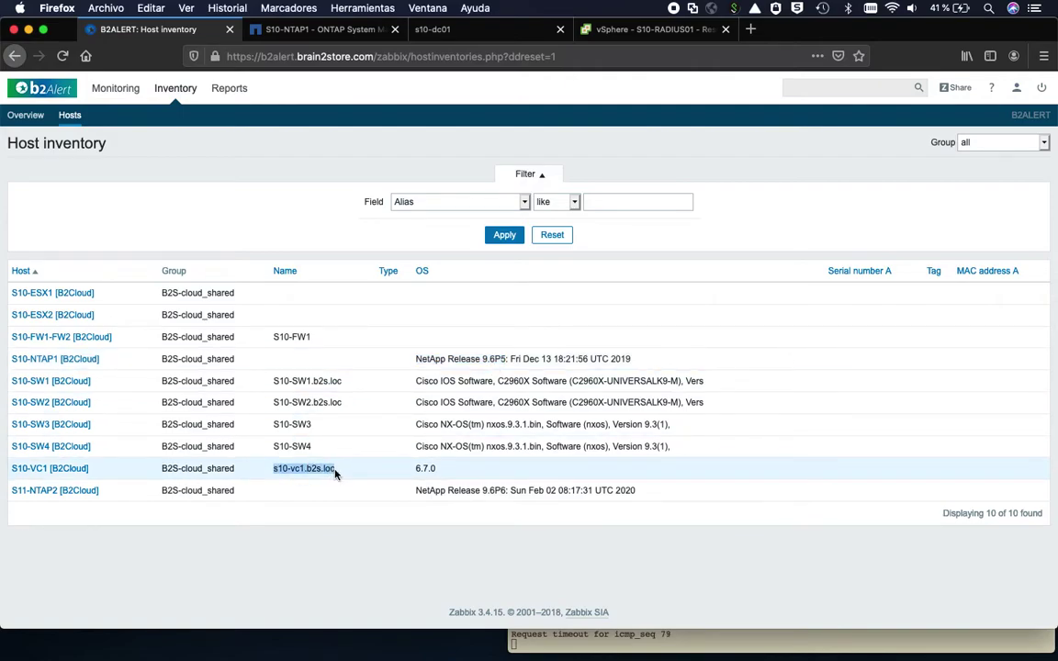
drag(415, 470, 442, 476)
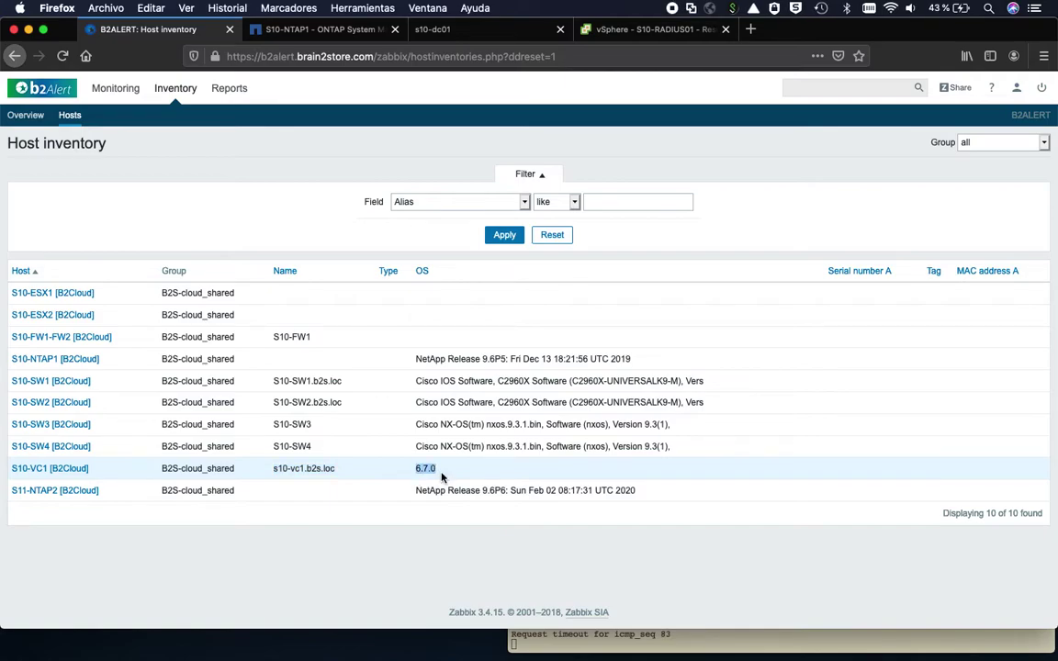
click(111, 92)
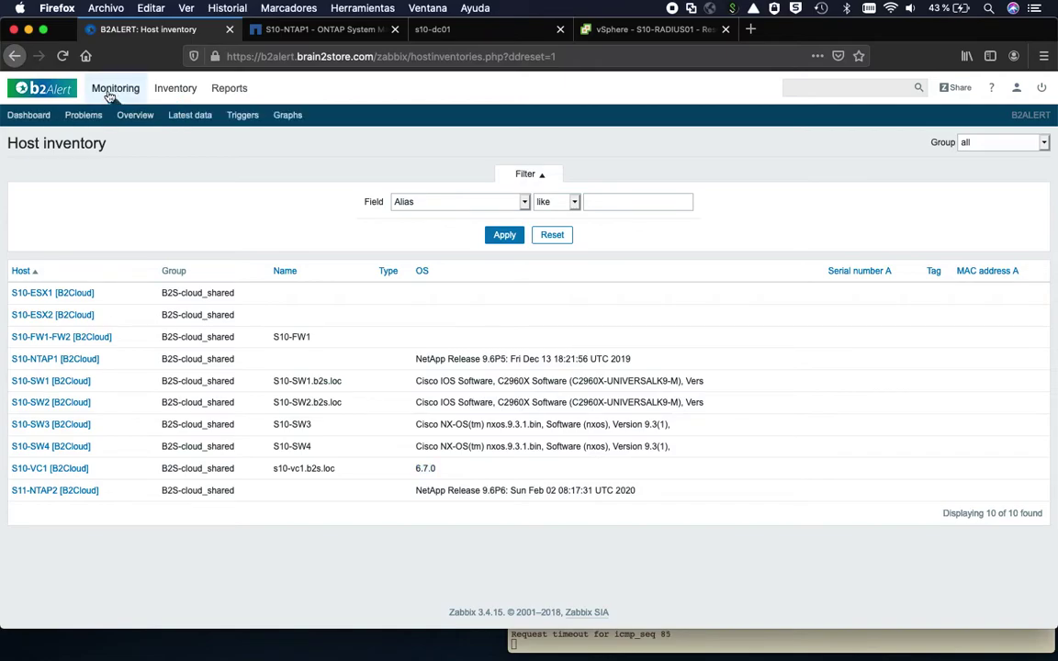
- Open Monitoring > Graphs showing the bond0 network traffic graph for S10-FW1-FW2
click(287, 119)
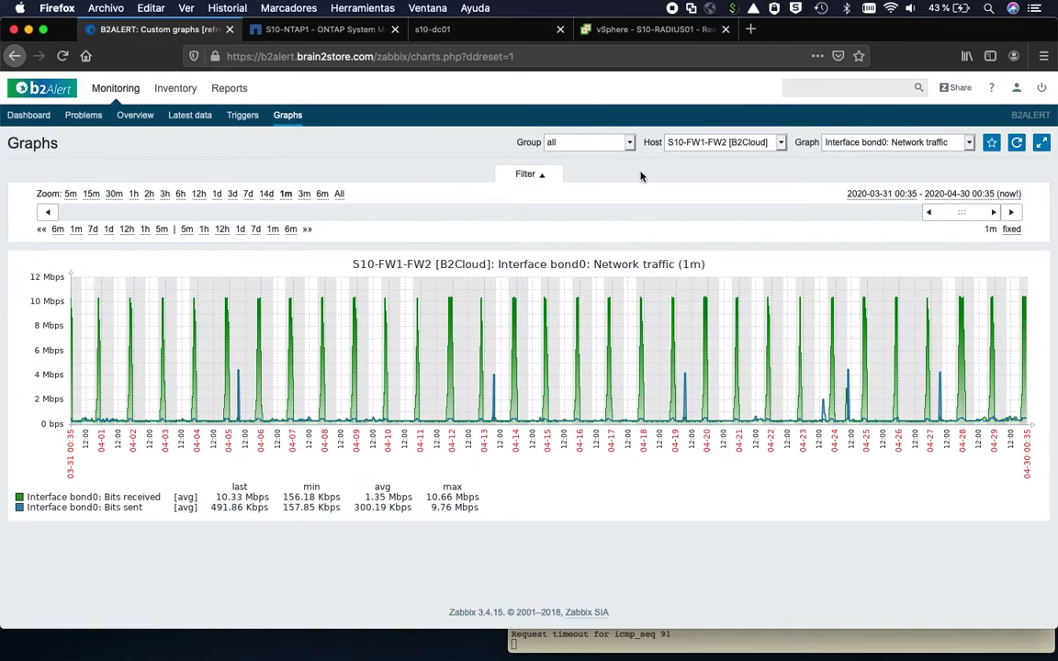
click(776, 144)
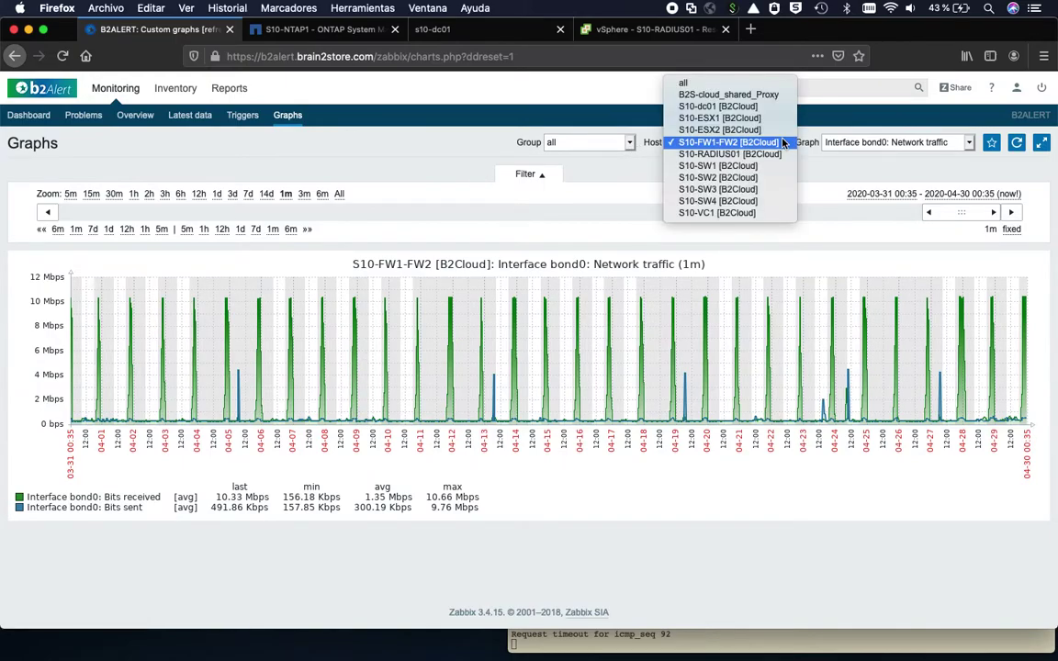
click(694, 147)
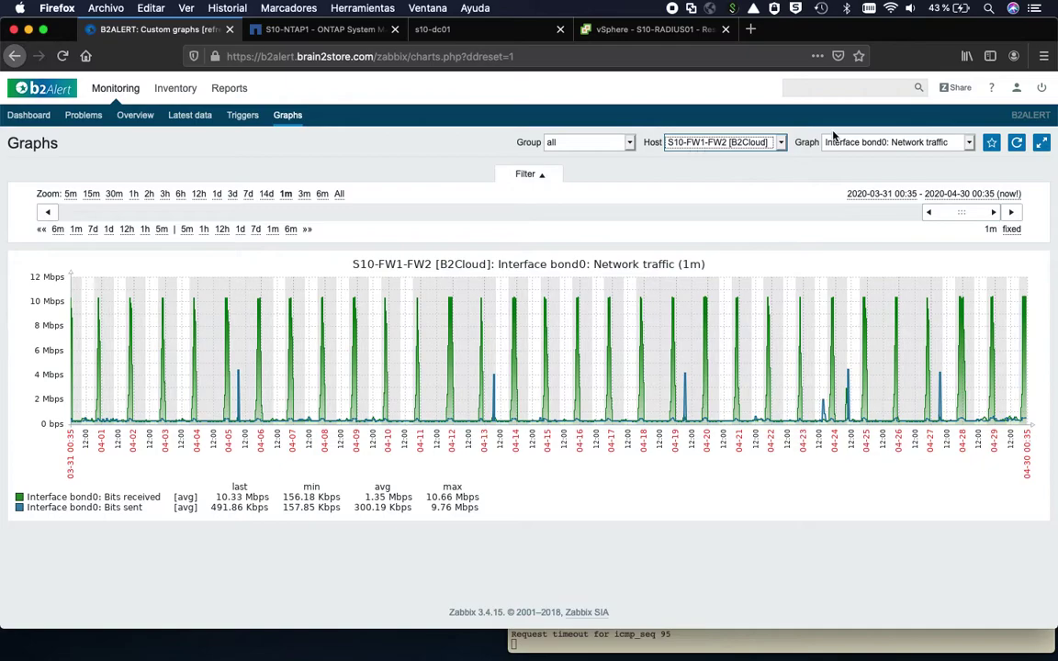
click(968, 143)
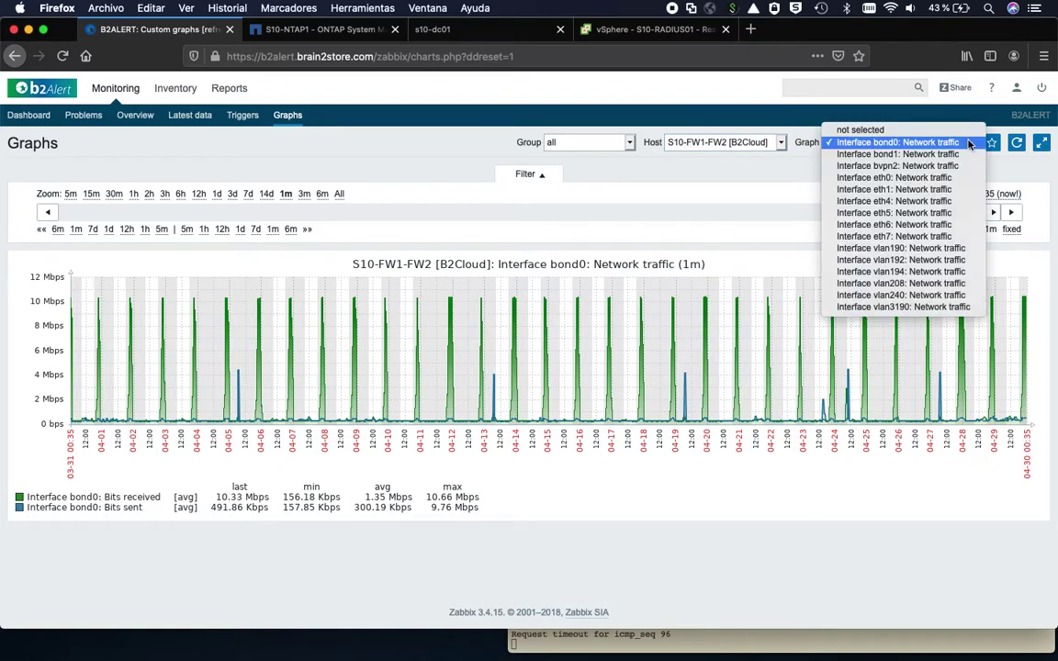
click(896, 144)
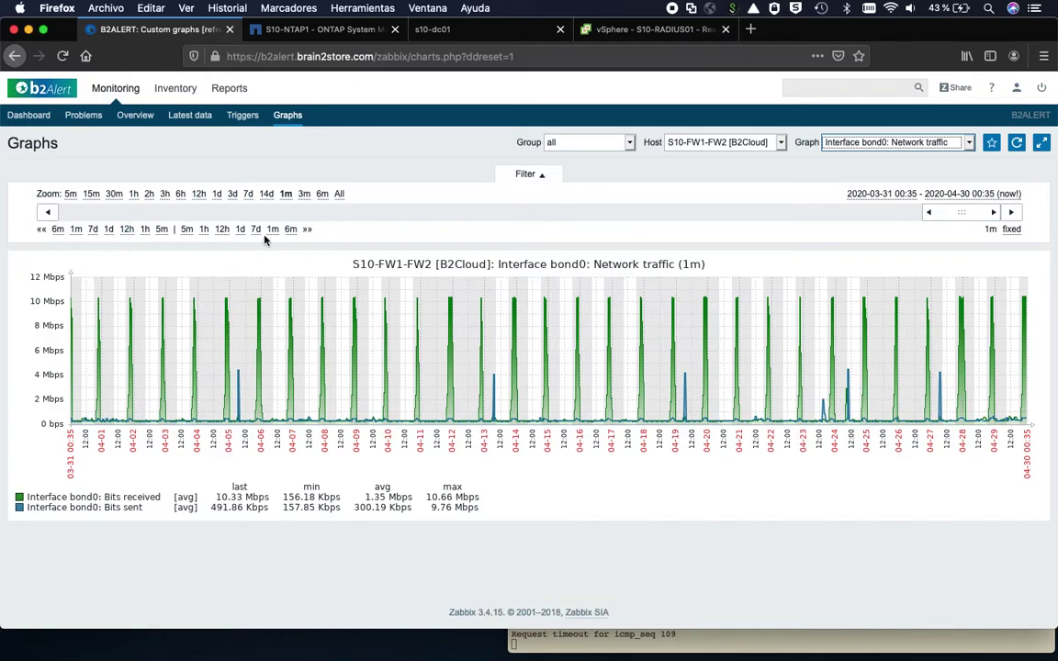
- Zoom the traffic graph to 7 days, then 3 days, and return to the dashboard
click(248, 195)
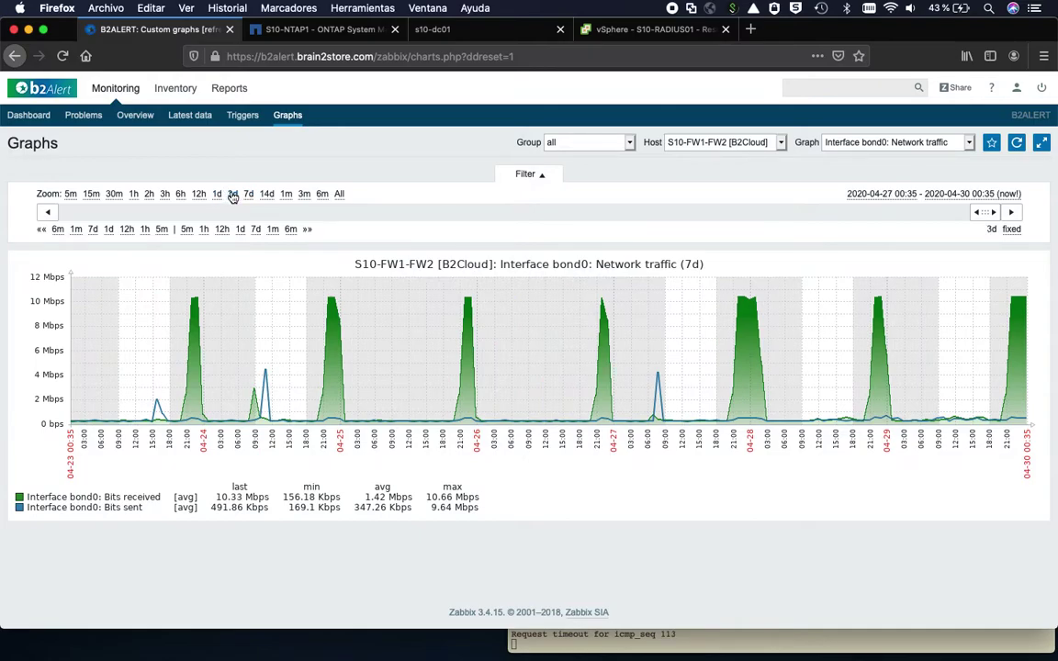
click(233, 194)
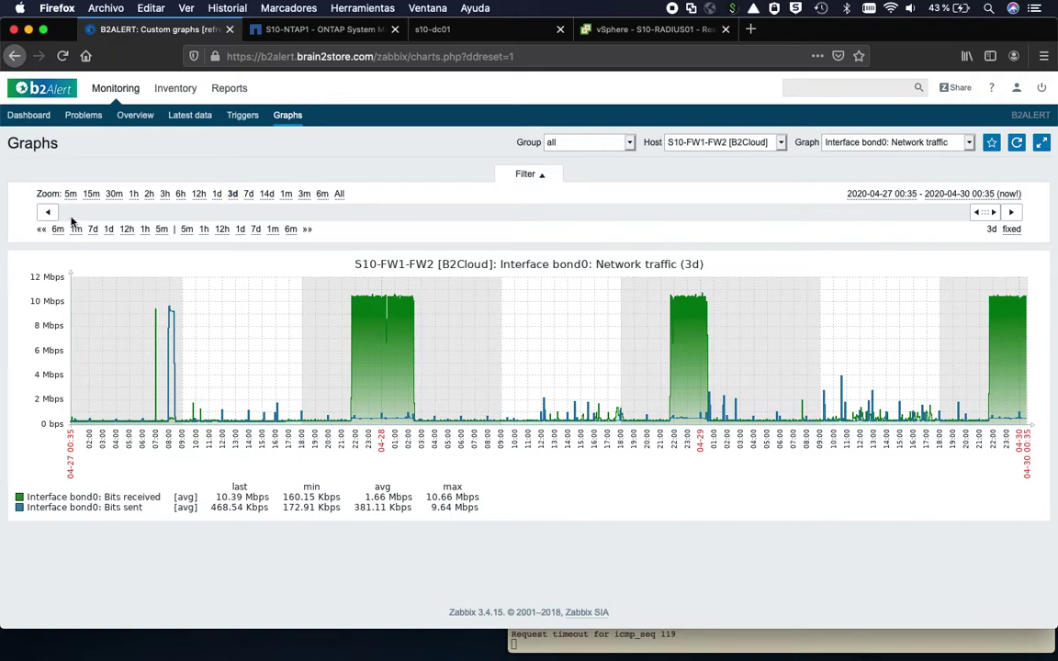
click(28, 116)
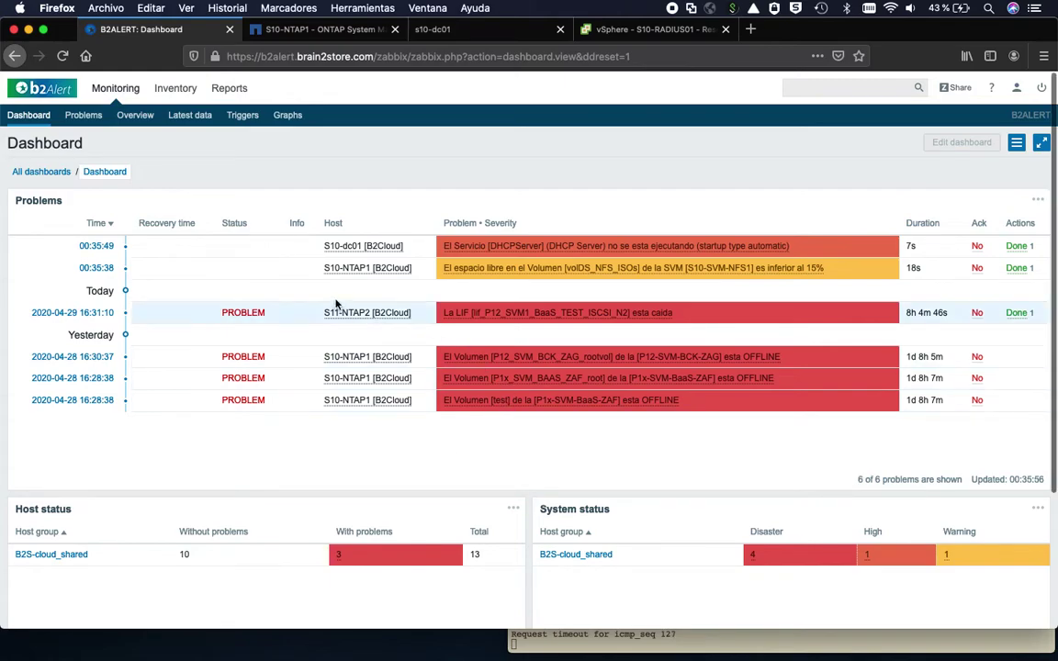
- Start the DHCP Server service on s10-dc01 and dismiss the progress dialog
mouse_move(462, 275)
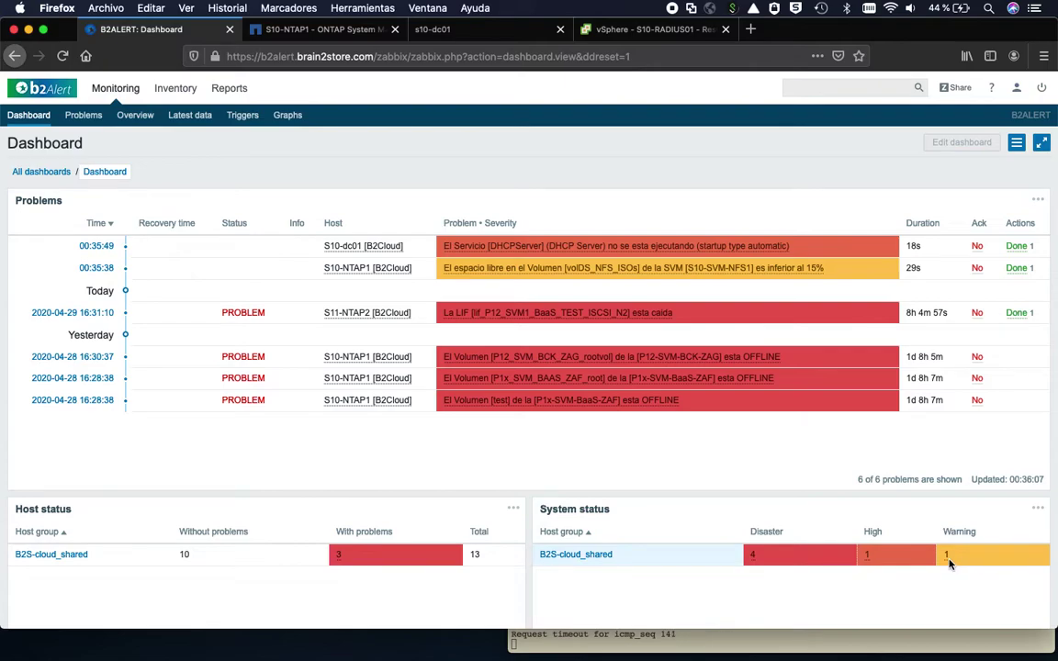
mouse_move(950, 563)
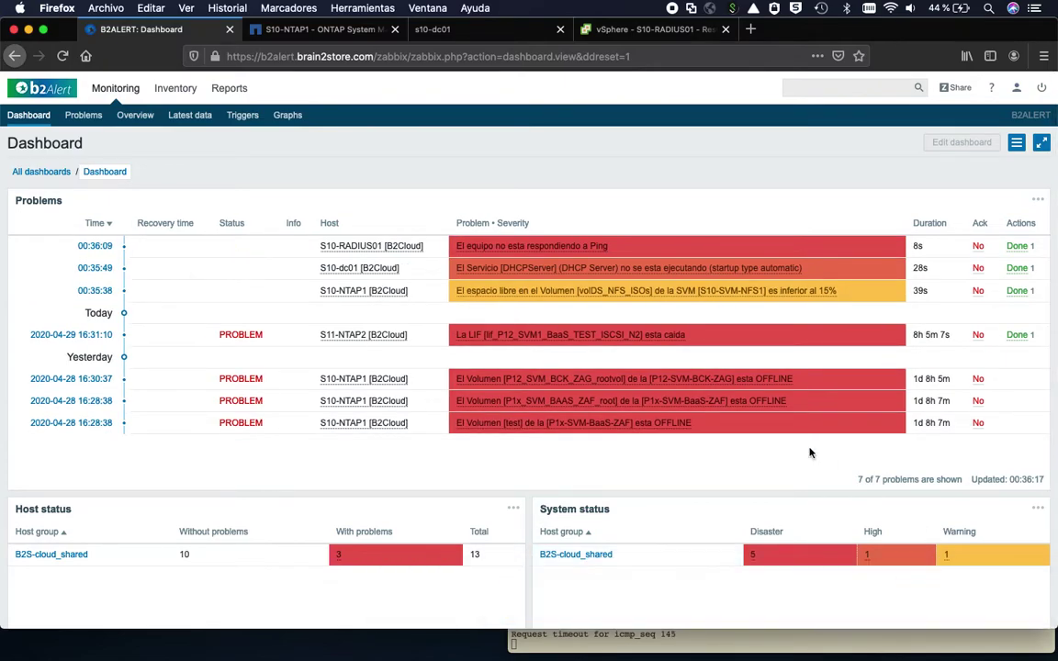
mouse_move(593, 276)
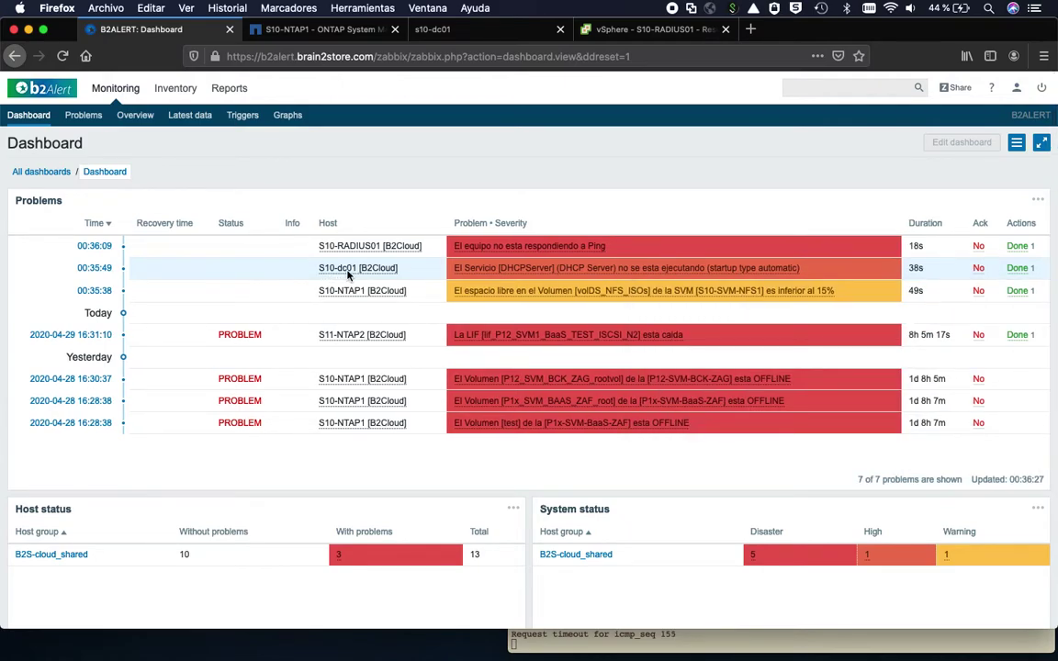
mouse_move(611, 246)
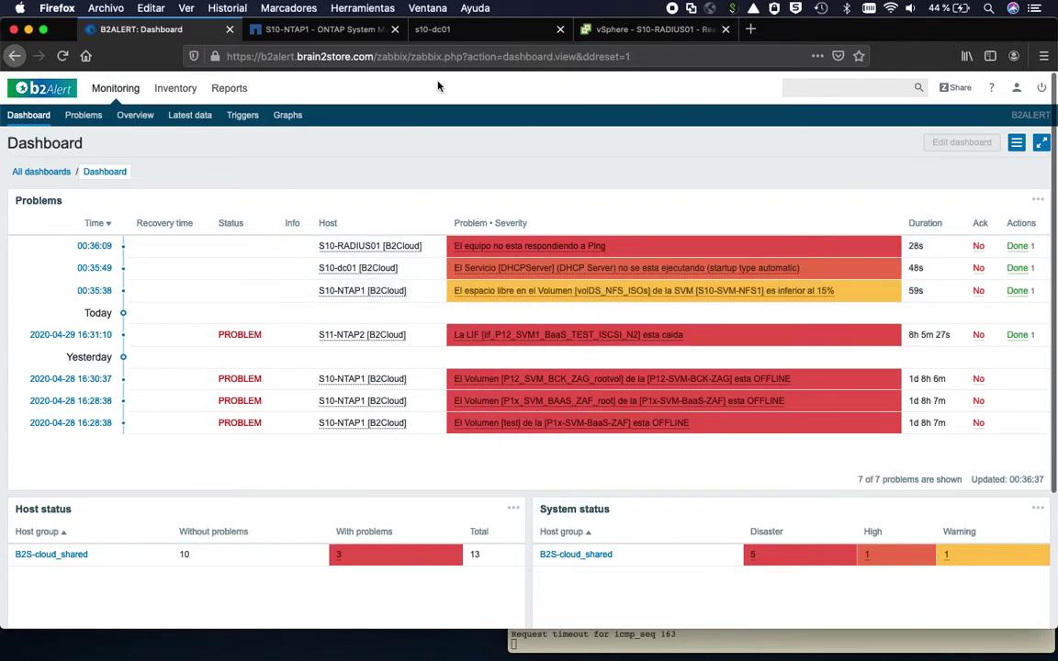
click(432, 28)
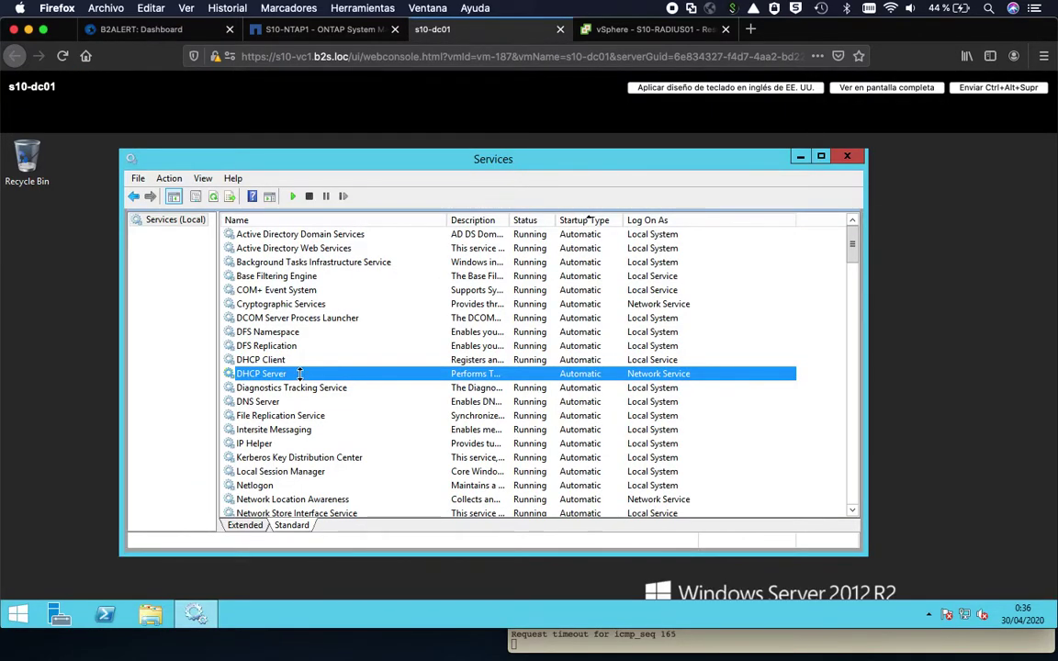
click(292, 196)
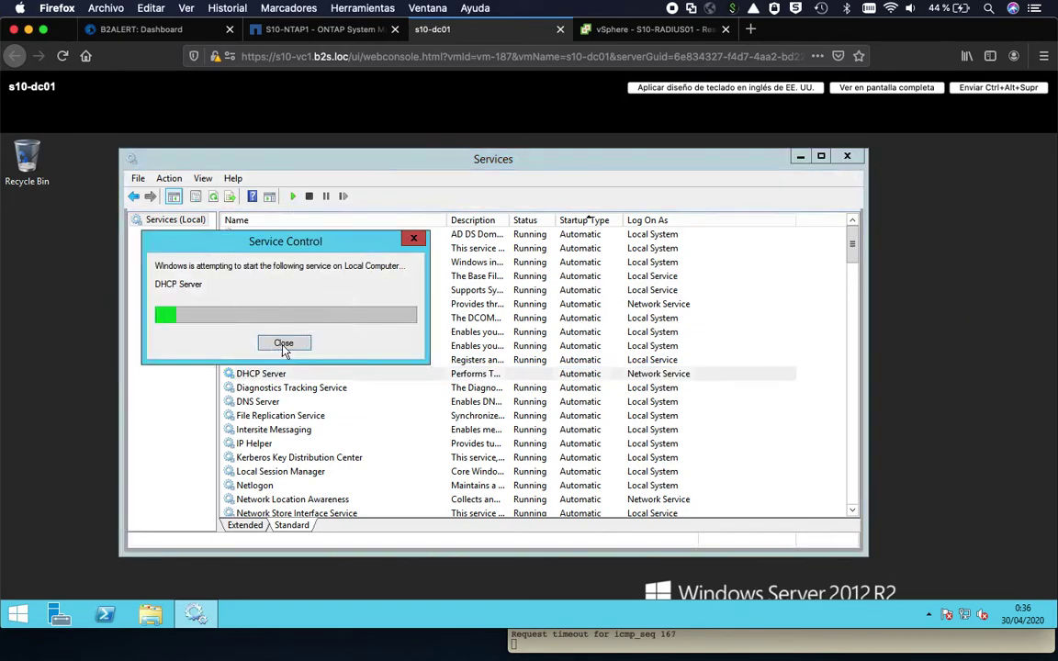
click(285, 345)
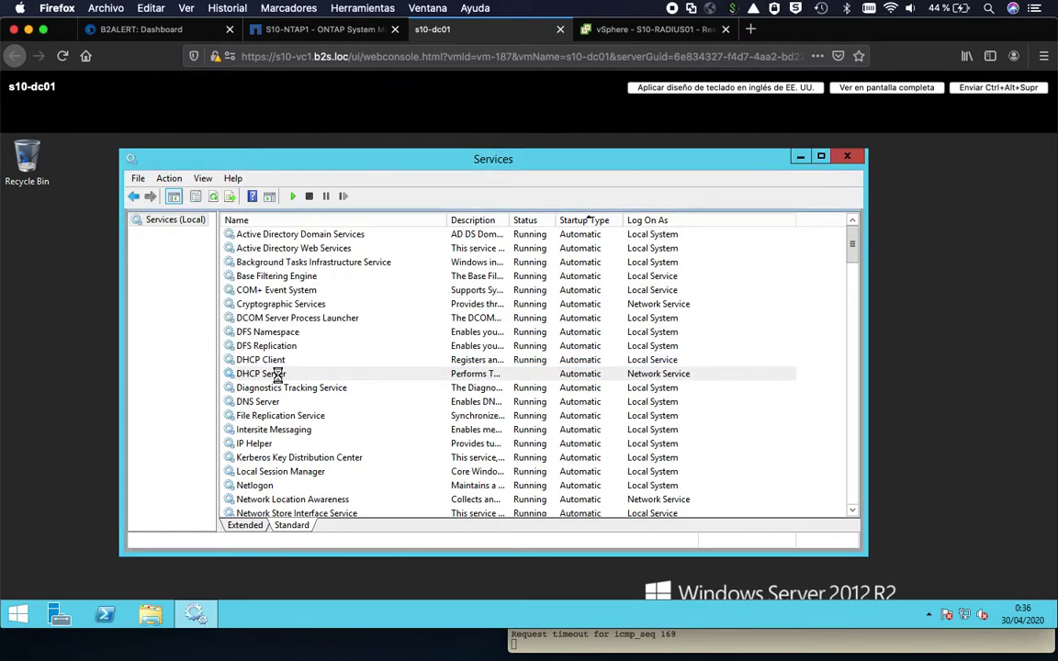
- Reconnect Adaptador de red 1 on the S10-RADIUS01 virtual machine in vSphere
click(627, 31)
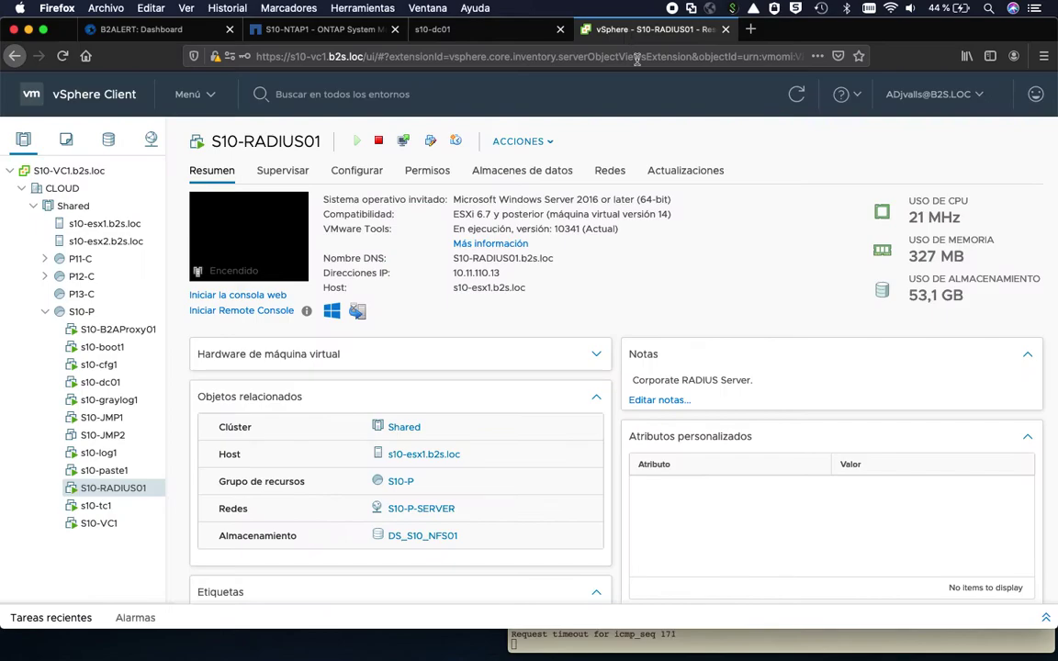
click(549, 143)
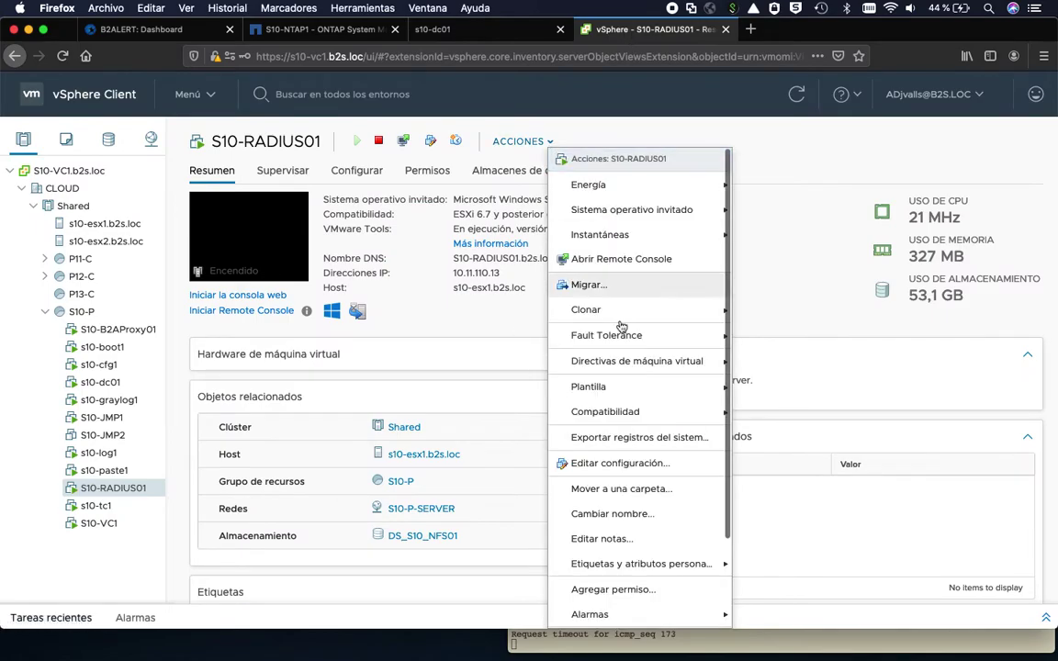
click(593, 466)
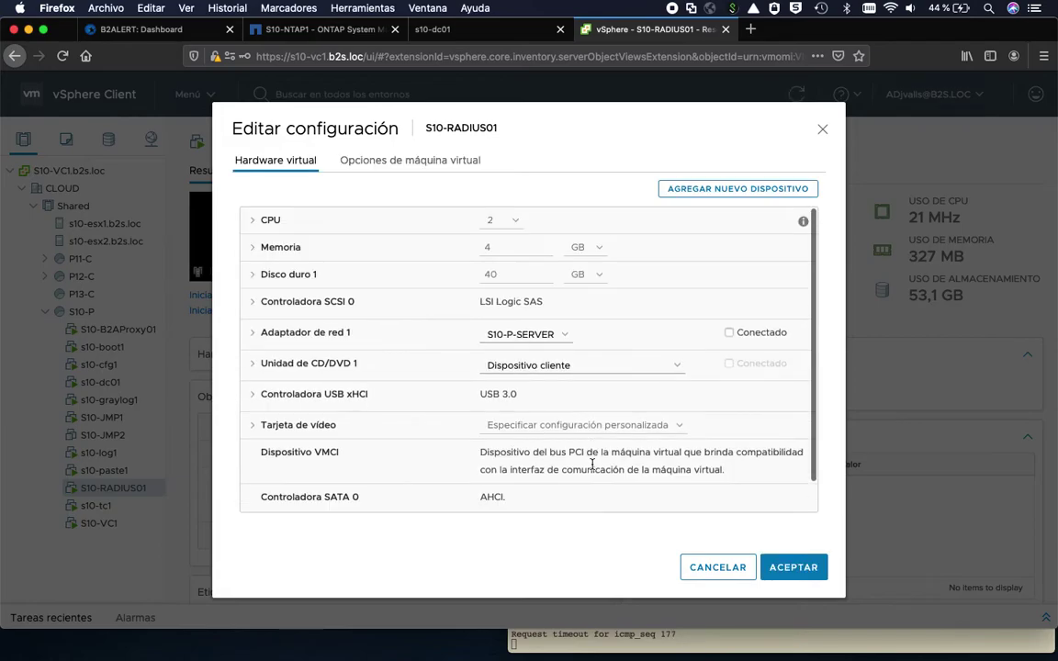
click(730, 334)
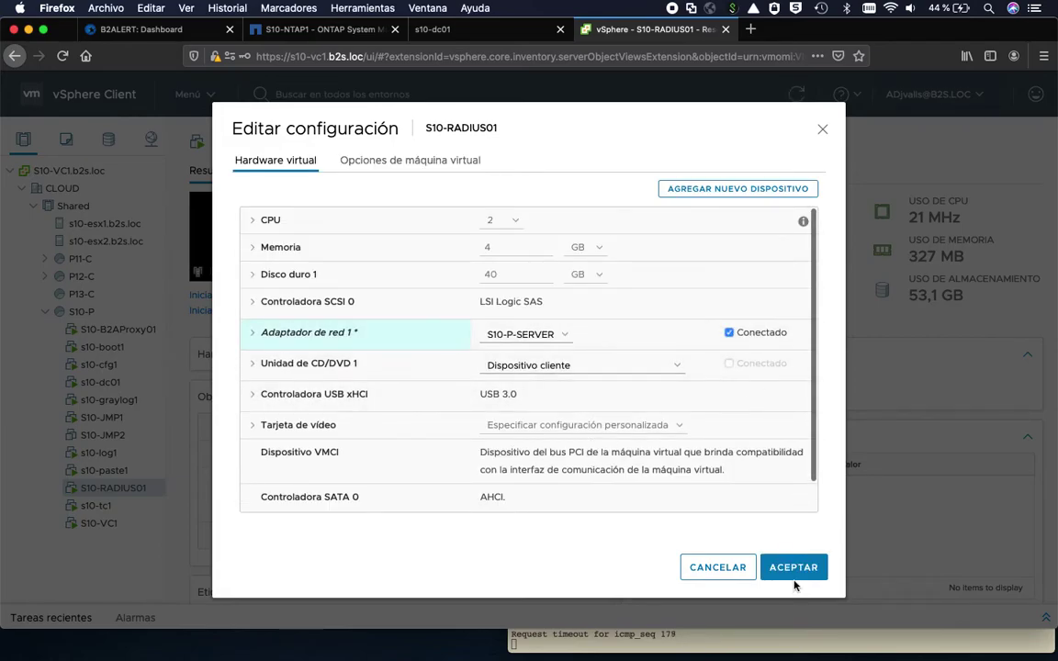
click(788, 575)
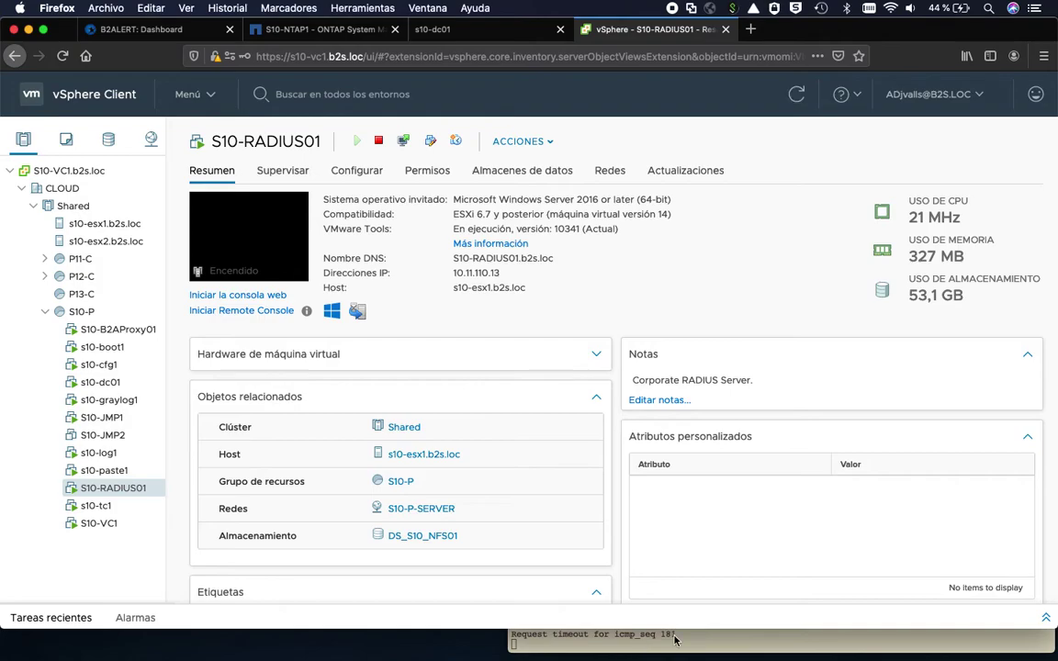
- Confirm the Terminal pings to S10-RADIUS01 now get replies, then return to the B2ALERT dashboard
click(670, 639)
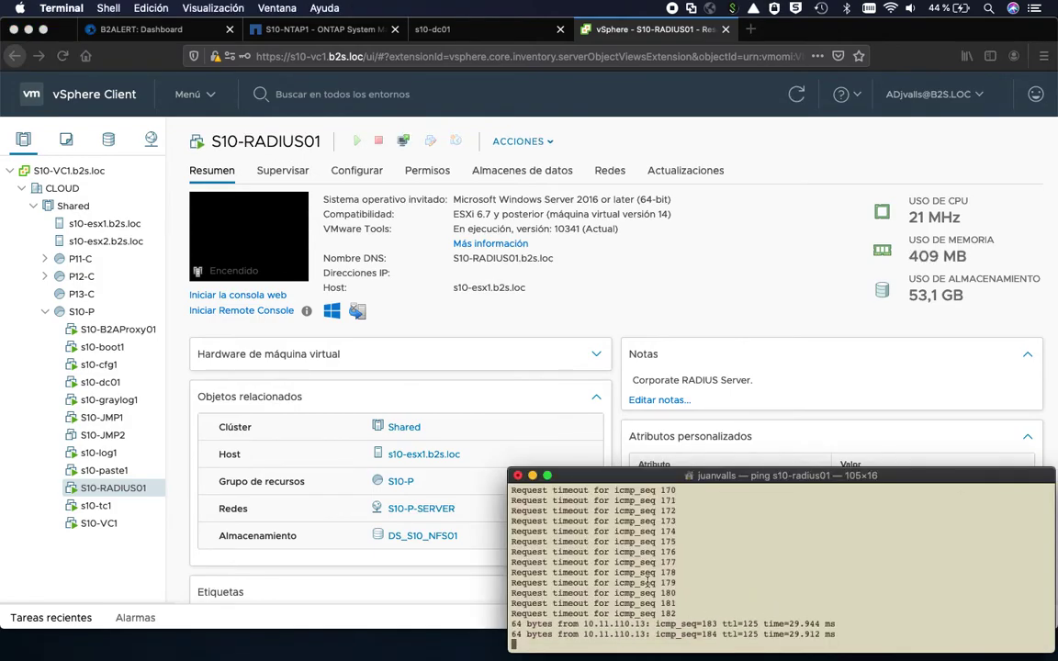
click(773, 295)
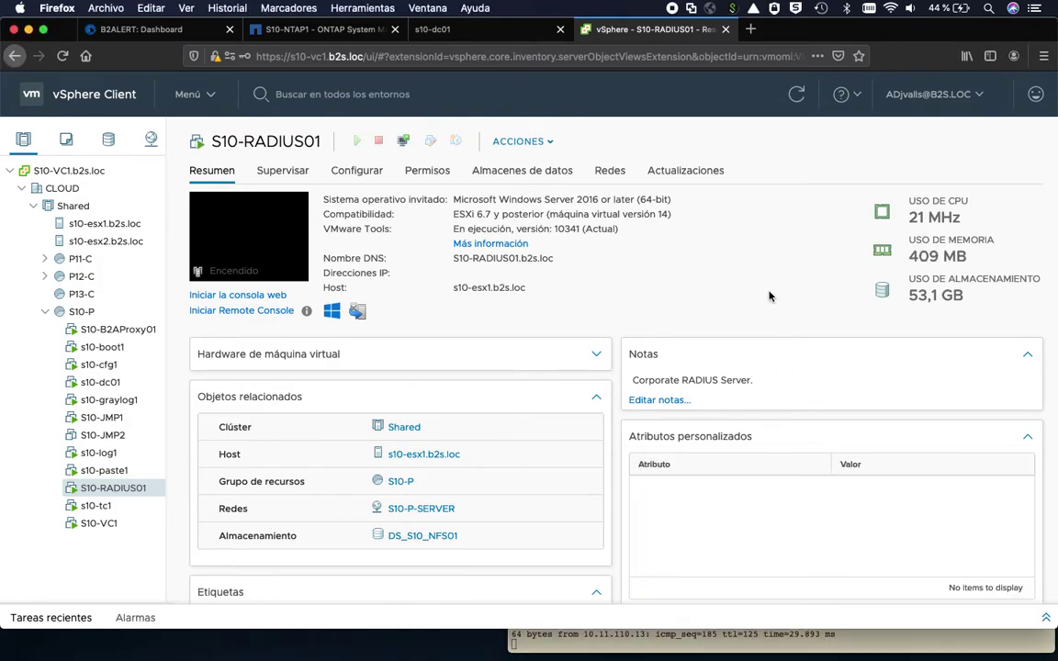
click(147, 29)
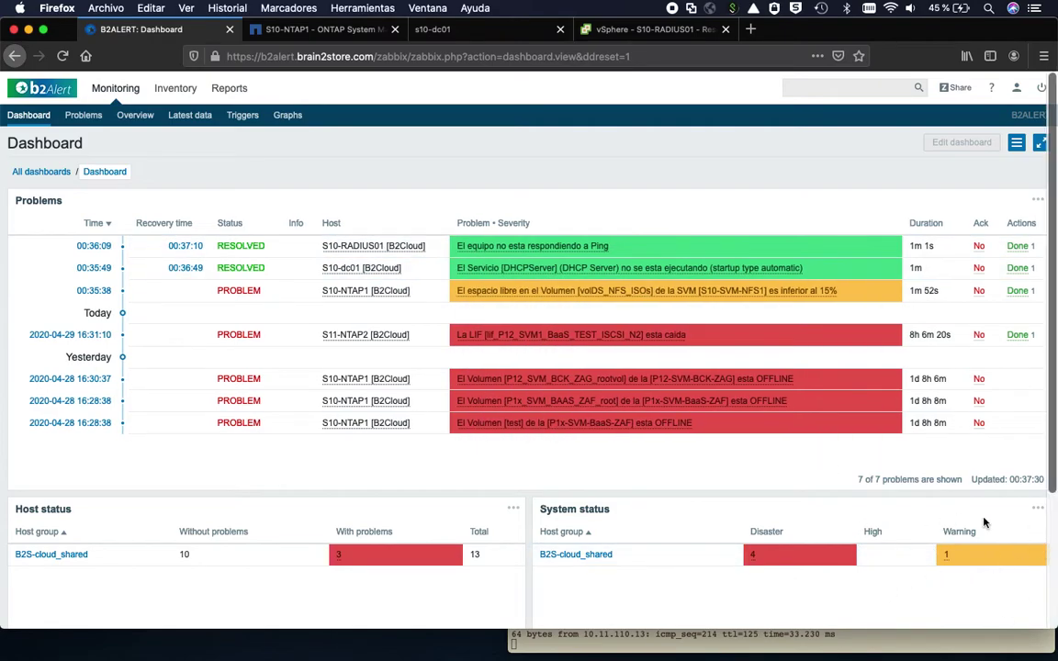
- Set the System status widget's refresh interval to 10 seconds
click(1037, 514)
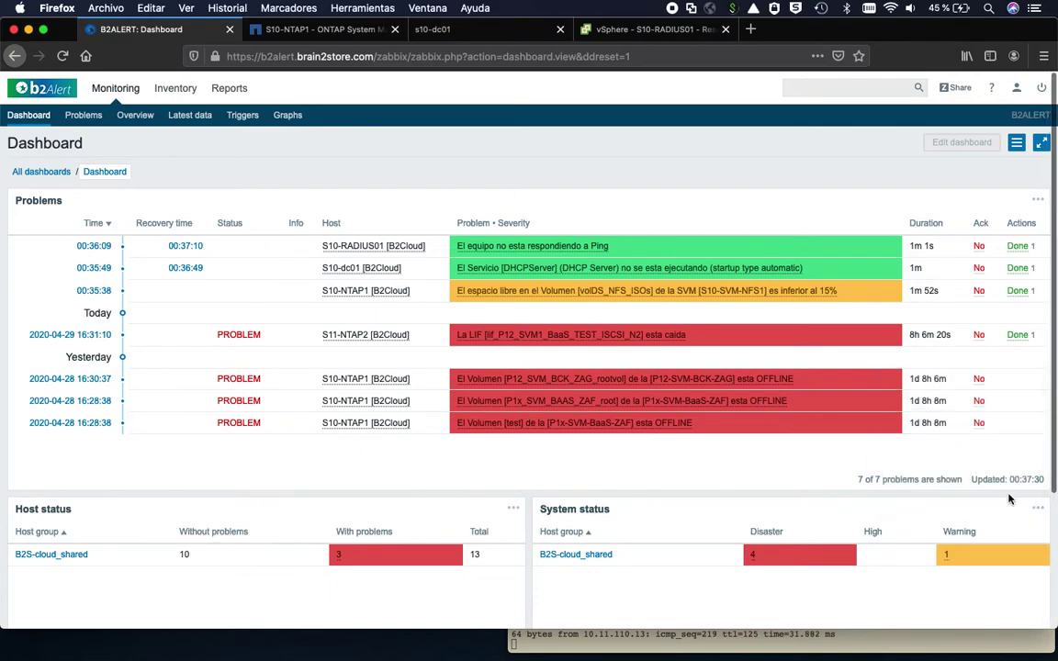
click(1035, 512)
click(919, 404)
- Open Demo Dashboard from All dashboards and review its RESOLVED problems, WAN and CPU widgets
click(46, 171)
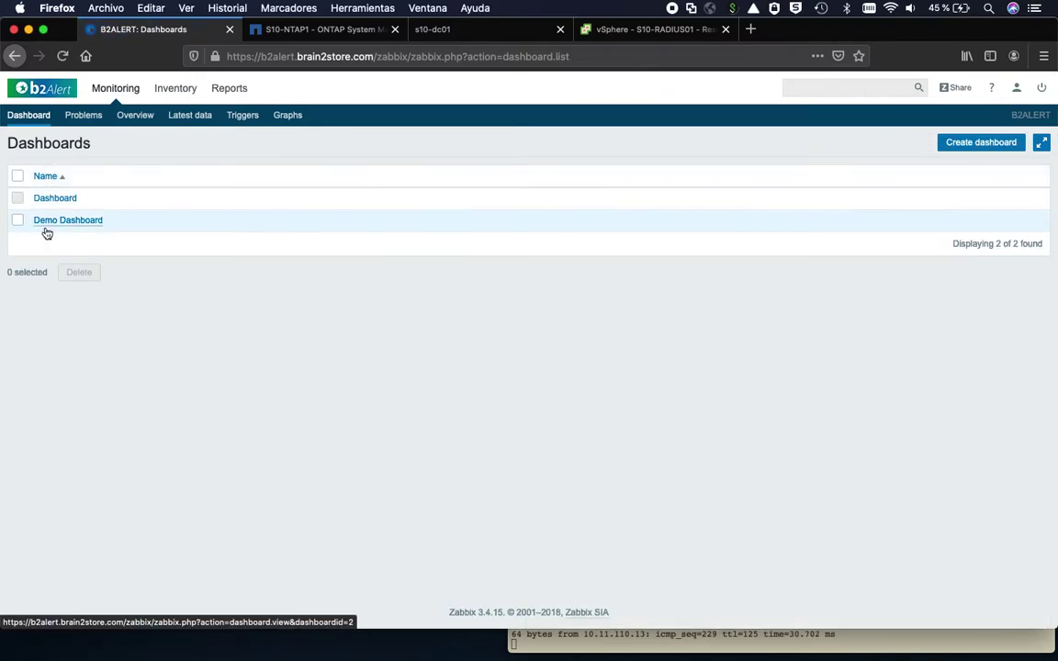
click(80, 223)
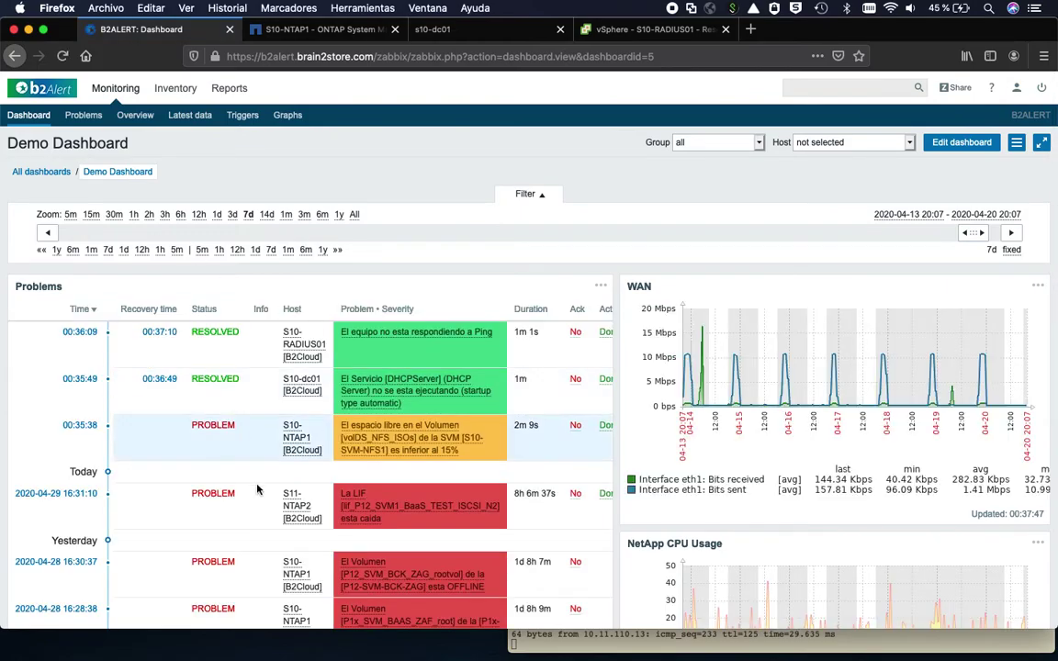
scroll(156, 459, down, 2)
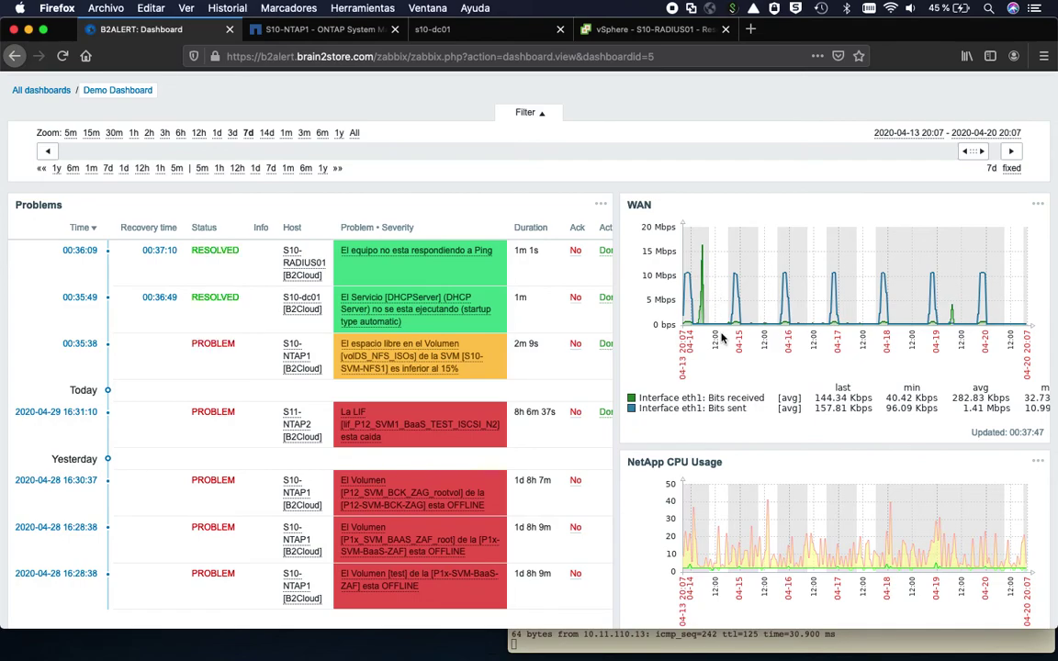
scroll(722, 340, down, 4)
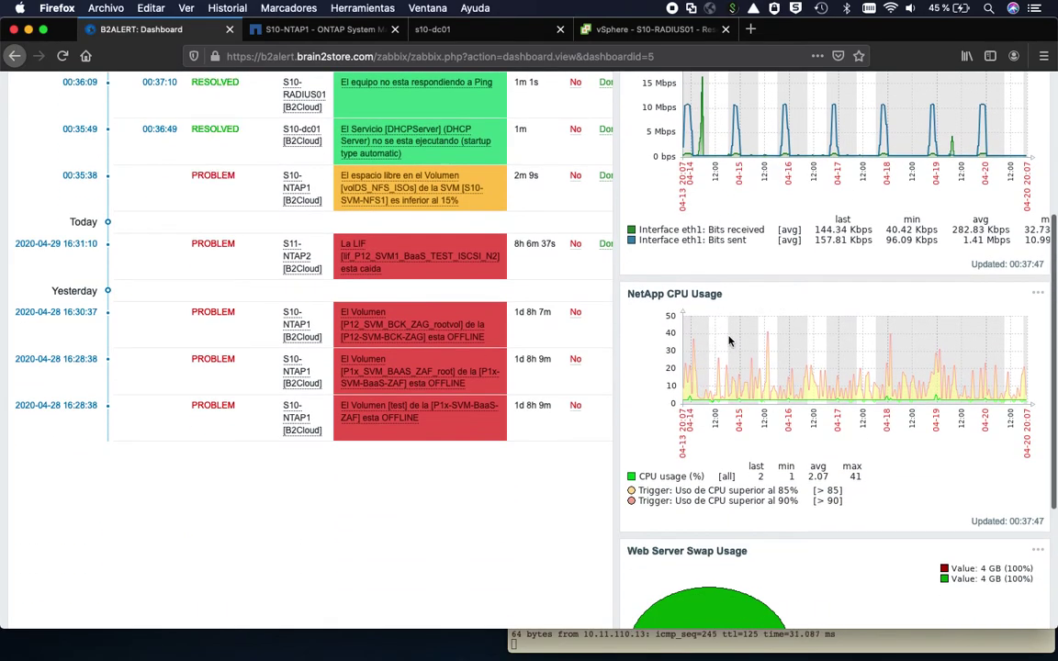
scroll(670, 354, down, 1)
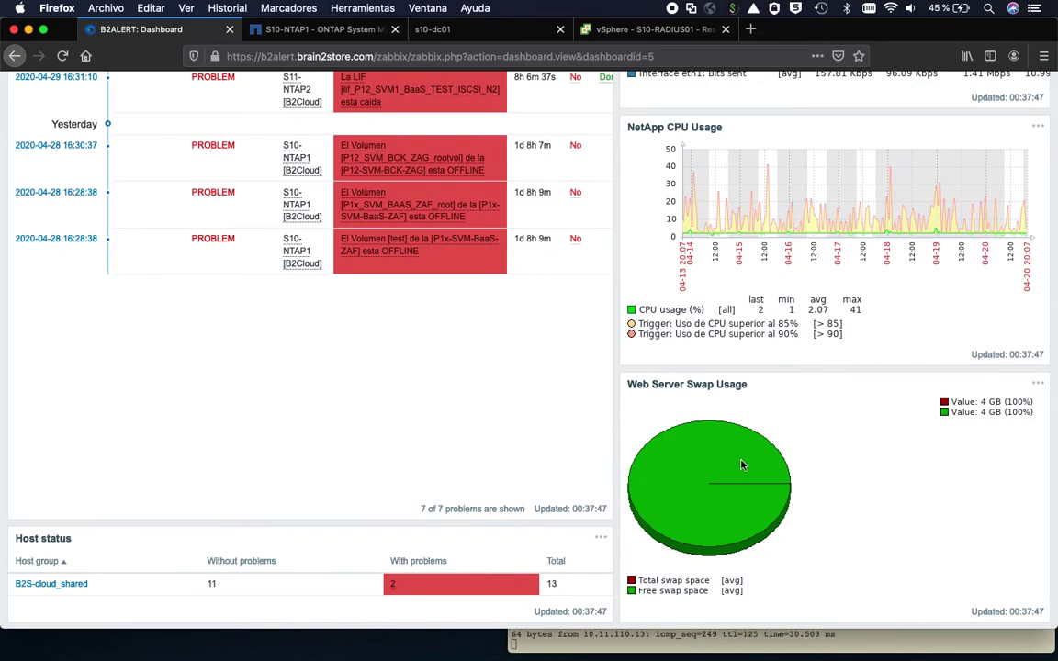
scroll(744, 465, down, 1)
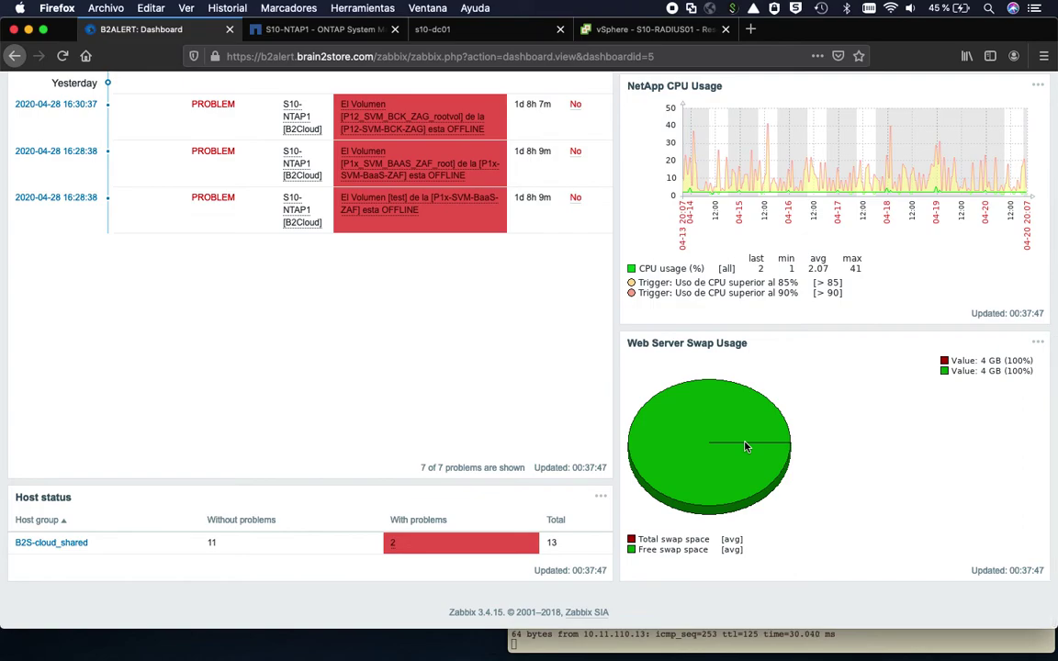
scroll(488, 364, up, 10)
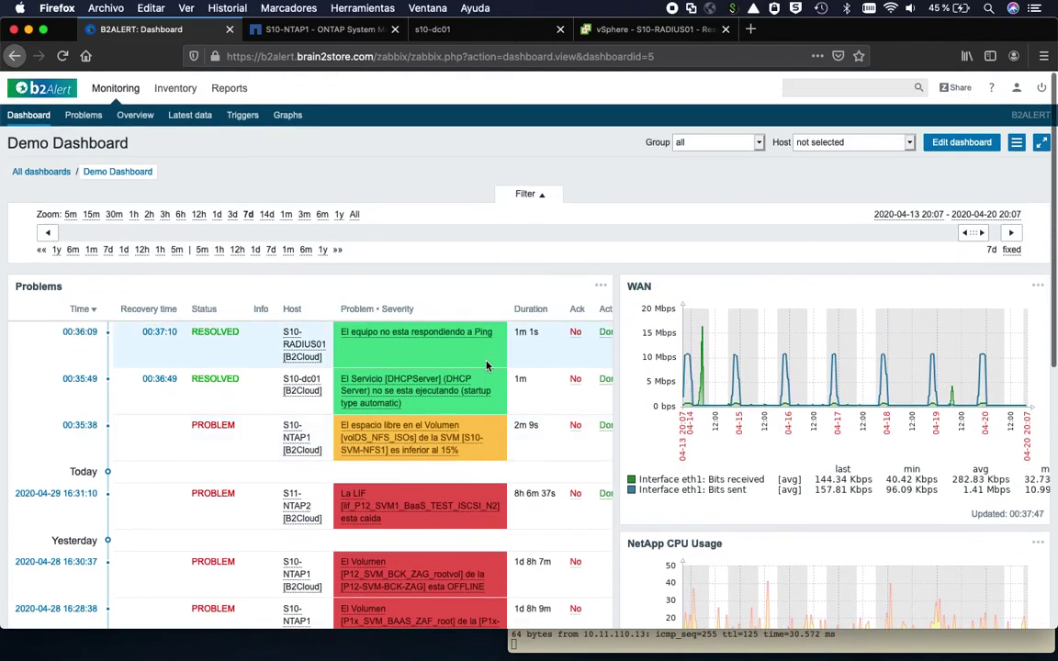
scroll(487, 365, down, 1)
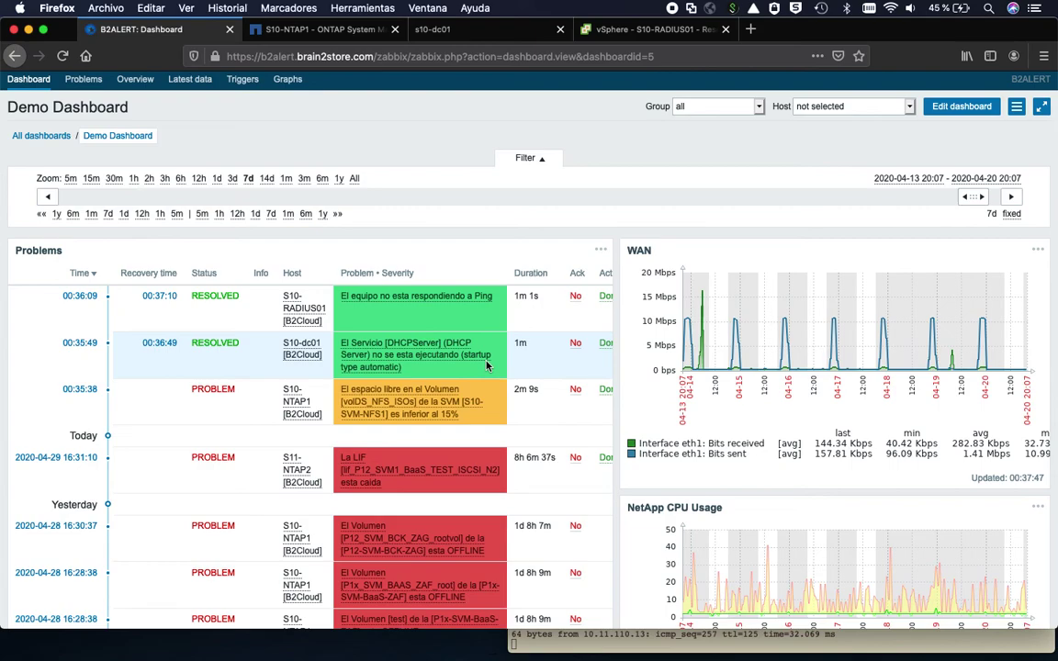